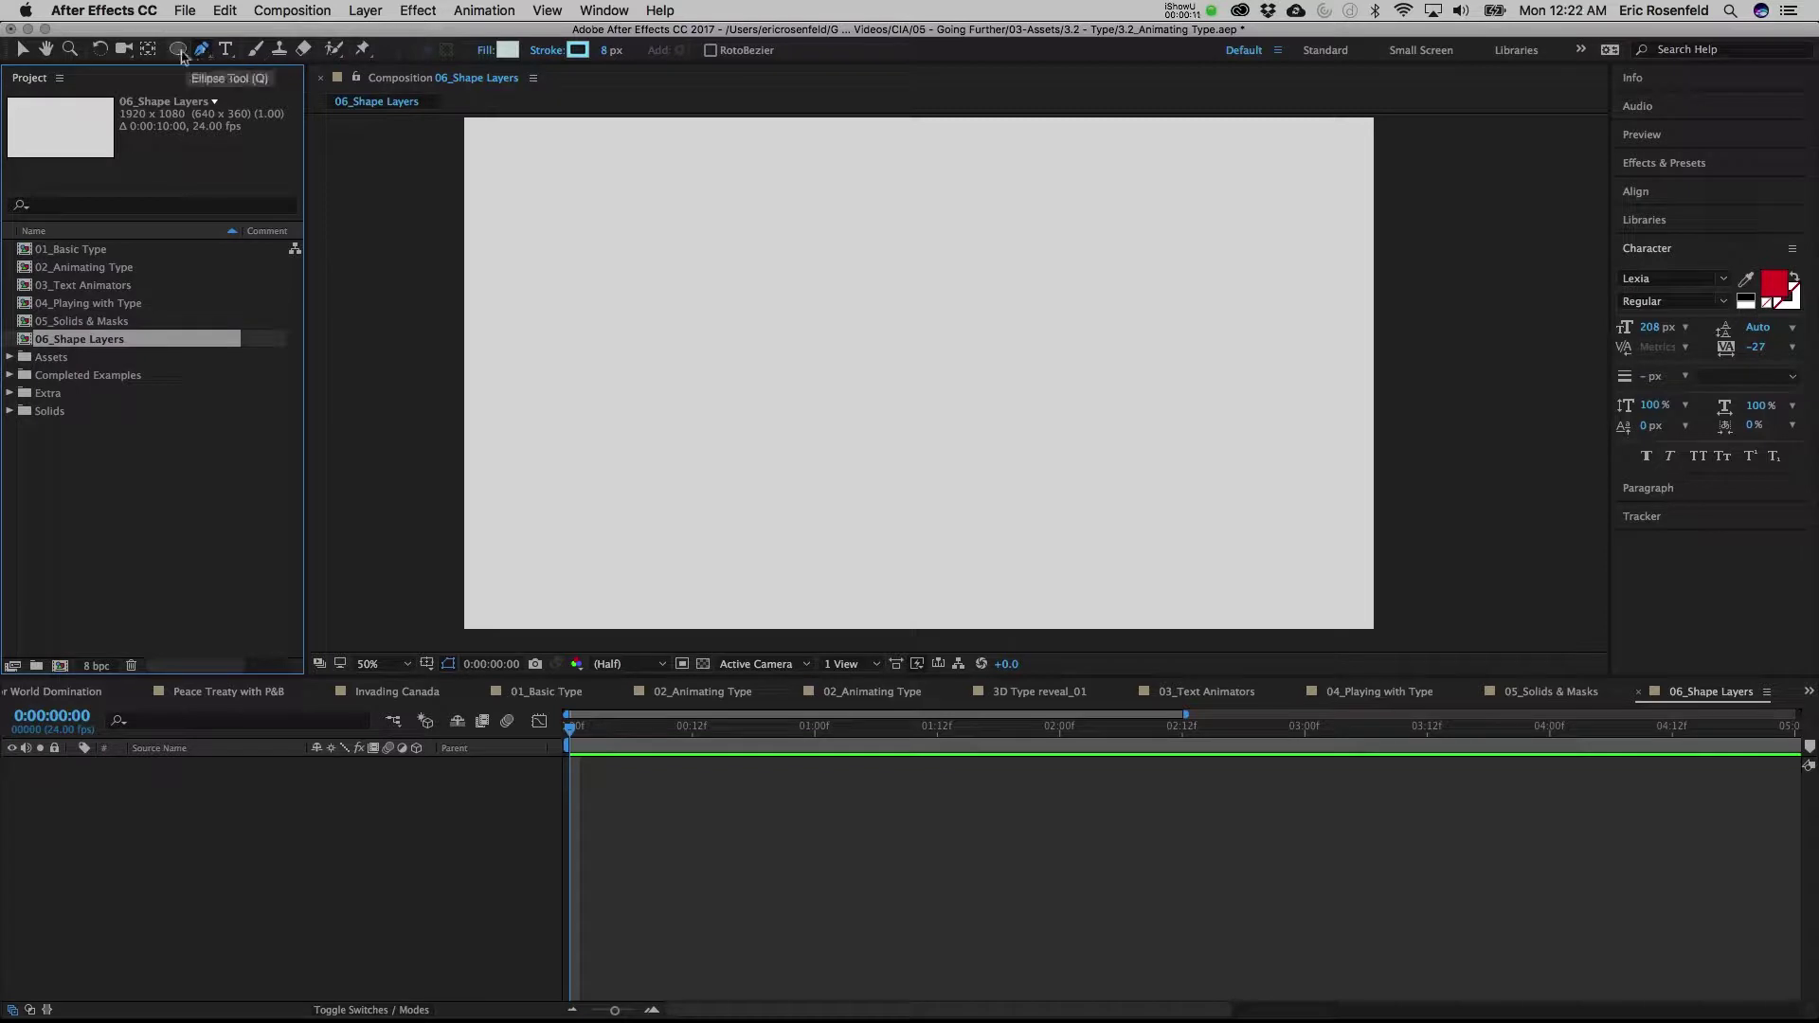
Draw a circle about 680 px in diameter near the centre of the composition with the Ellipse Tool
left_click(179, 51)
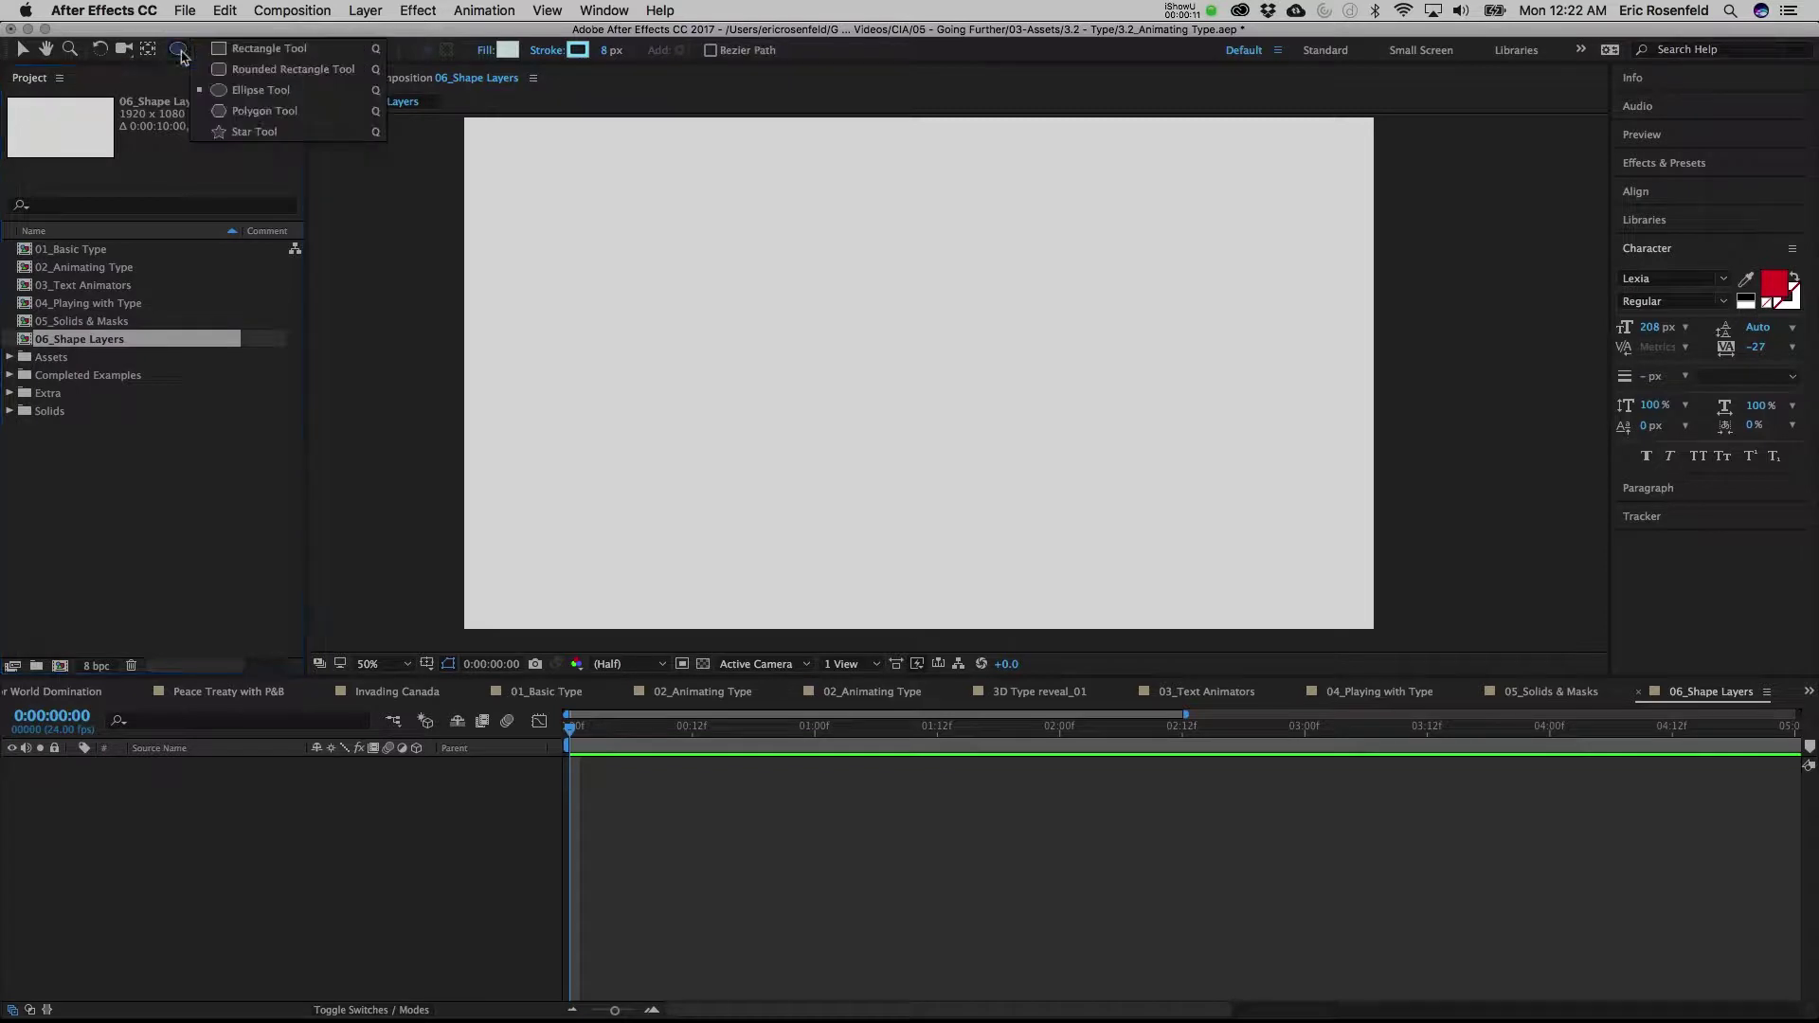
left_click(253, 95)
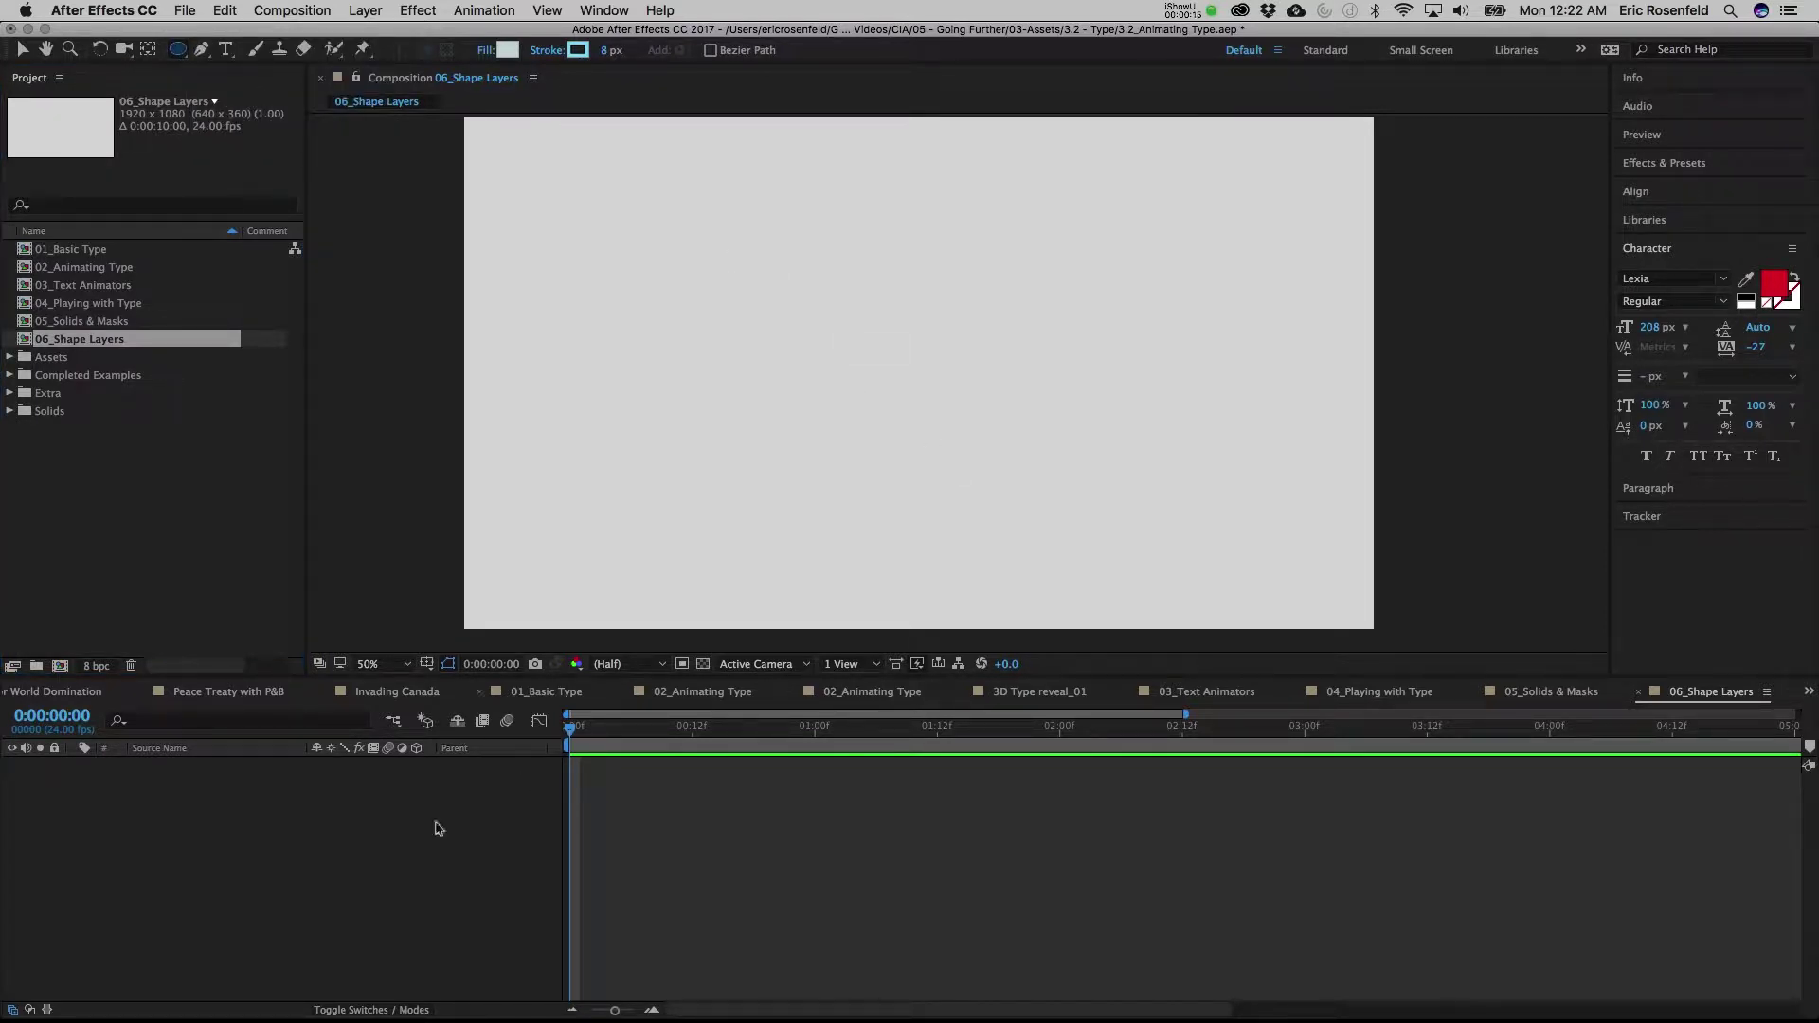
left_click_drag(737, 212, 1058, 457)
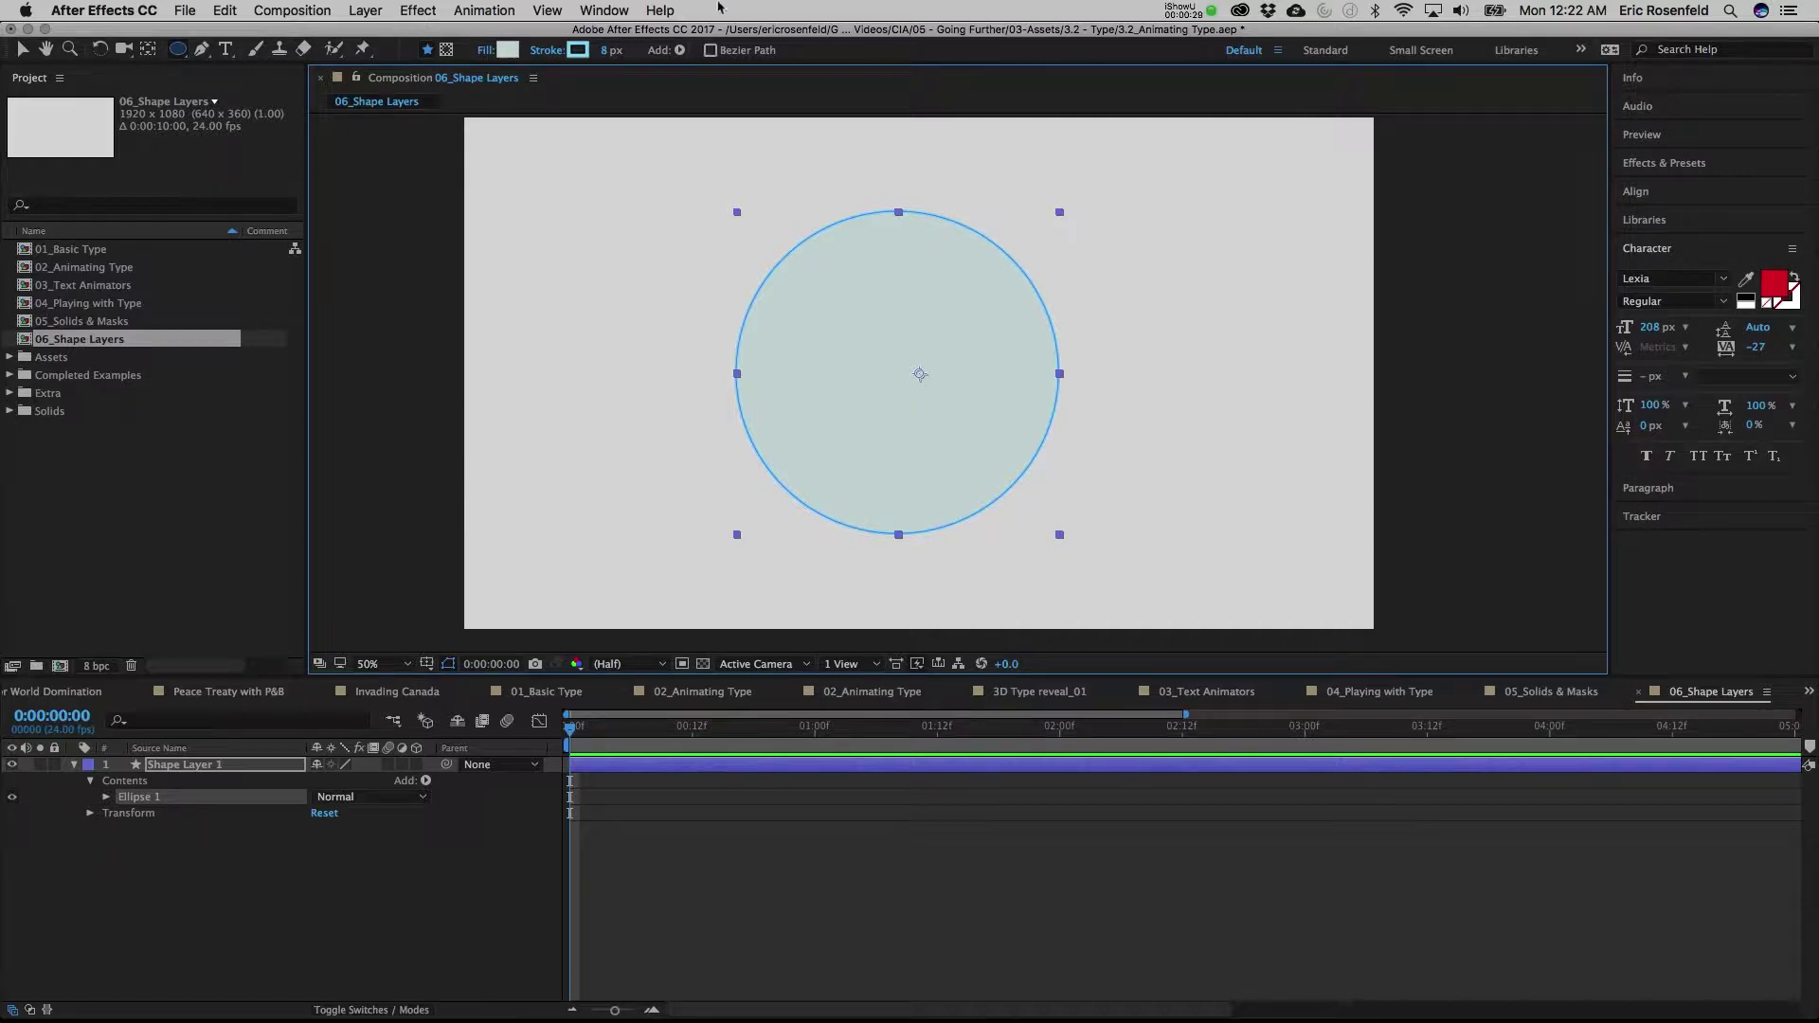
Set the circle's fill to the muted teal 76B8BA and its stroke width to 48 px
left_click(508, 49)
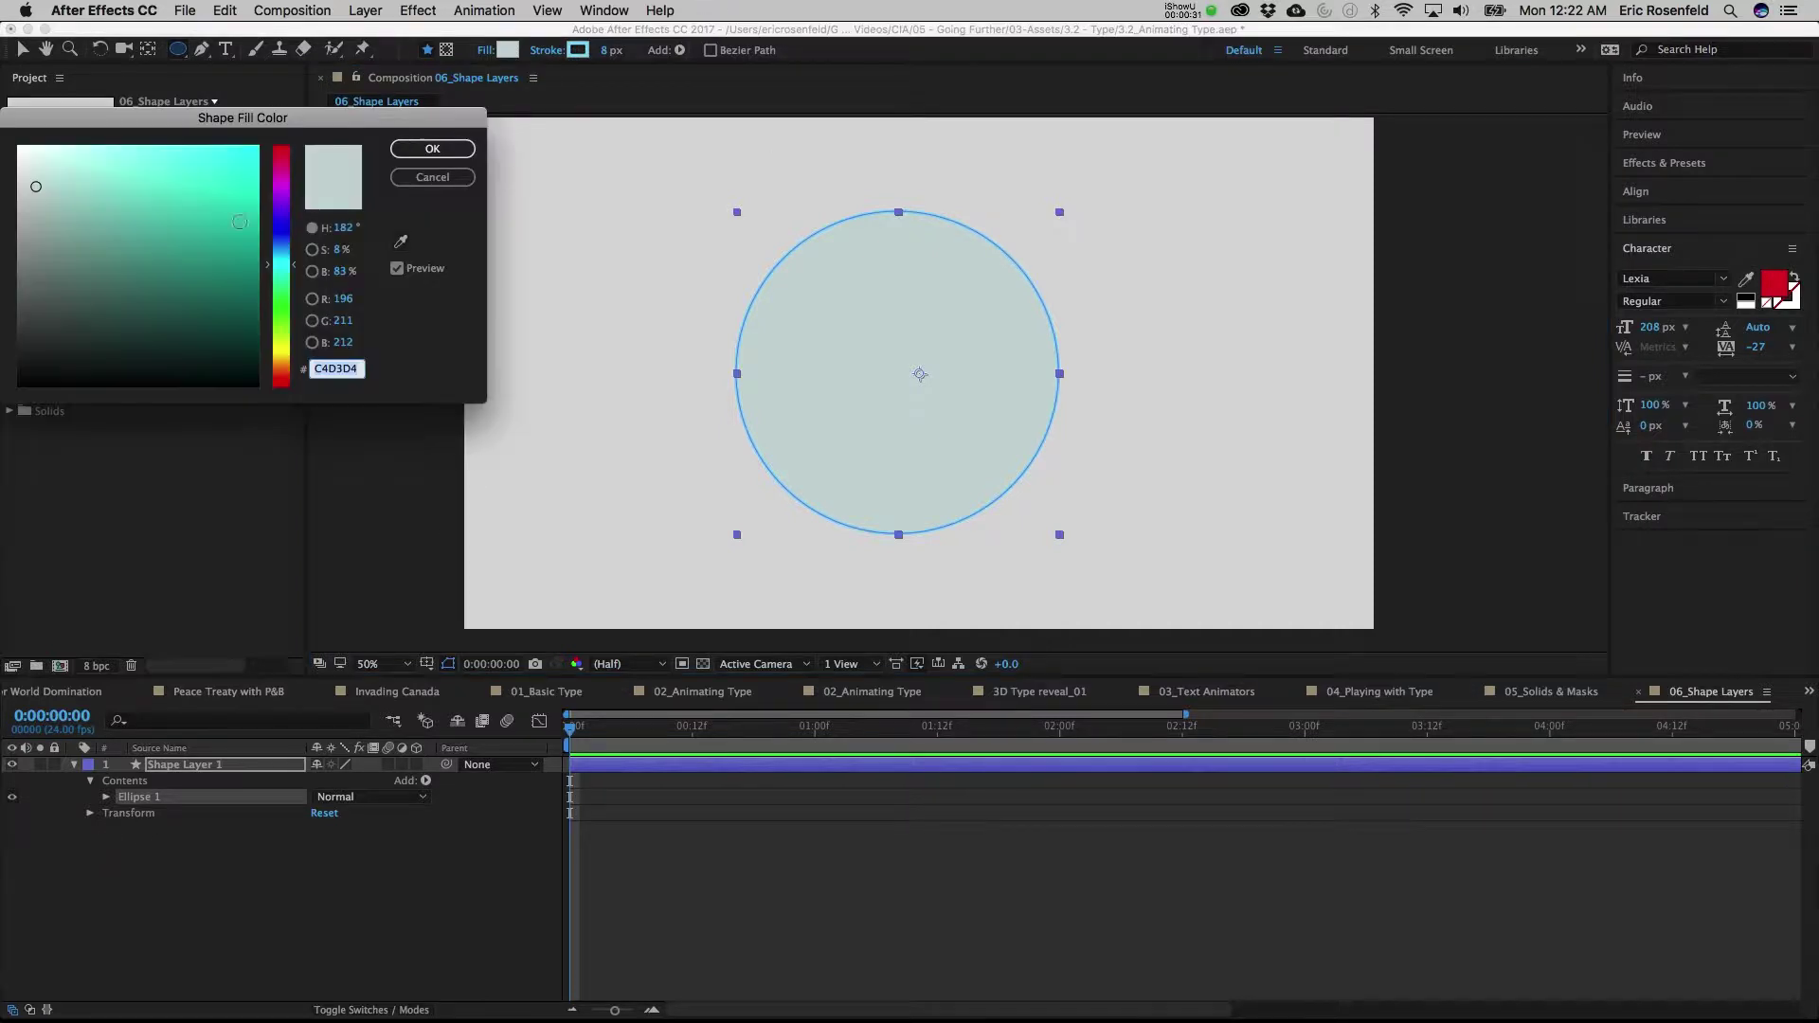
mouse_move(228, 218)
left_mouse_down()
mouse_move(66, 228)
mouse_move(66, 242)
mouse_move(102, 201)
left_mouse_up()
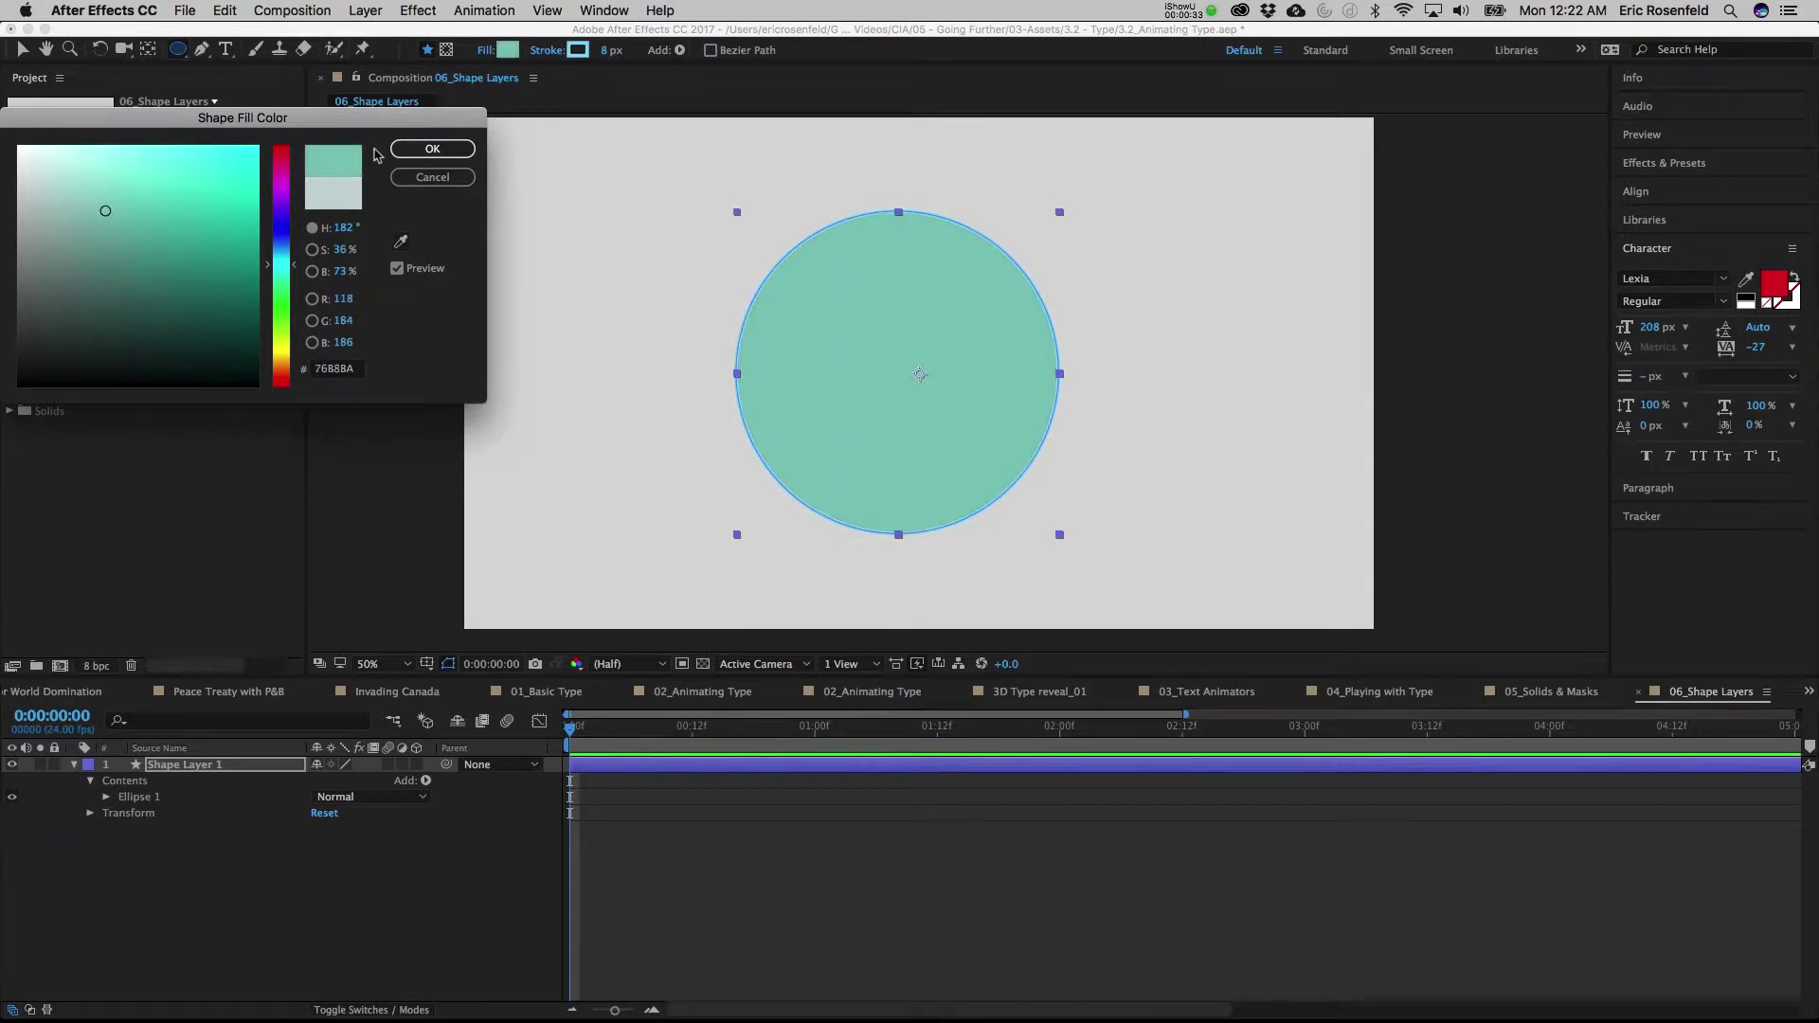
left_click(408, 147)
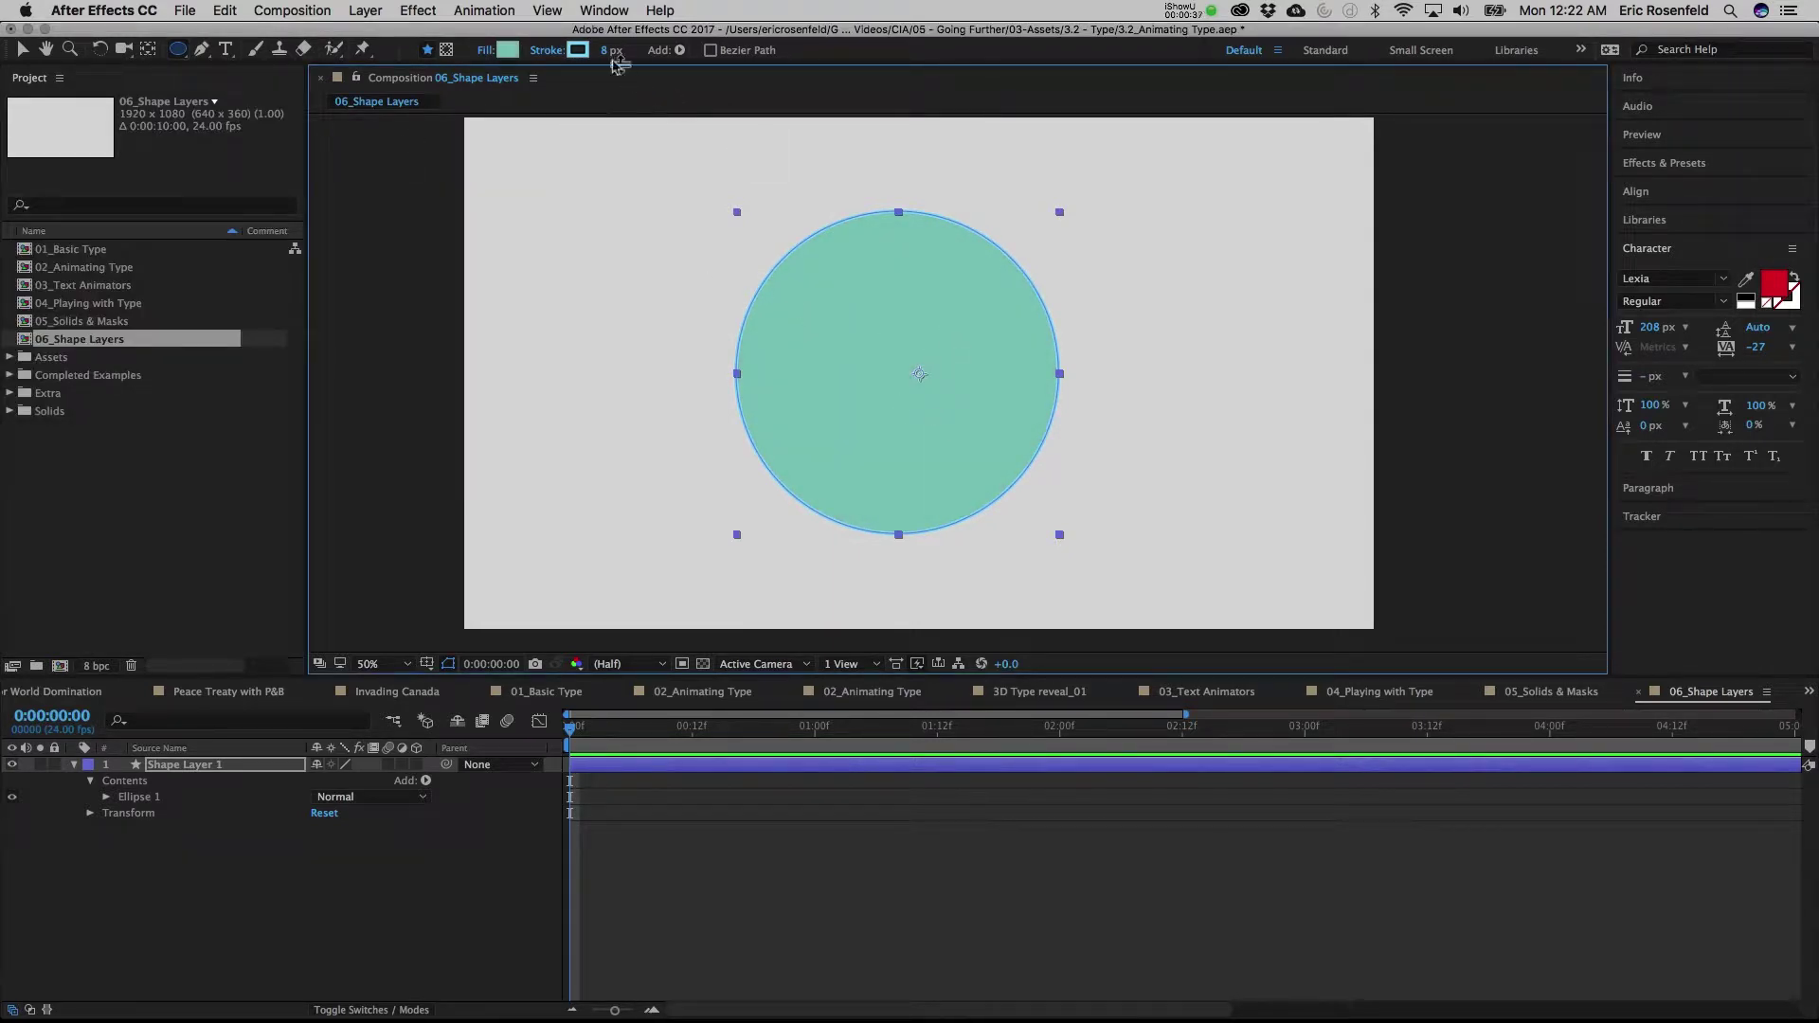
mouse_move(611, 51)
left_mouse_down()
mouse_move(649, 51)
mouse_move(592, 54)
mouse_move(668, 53)
mouse_move(632, 54)
left_mouse_up()
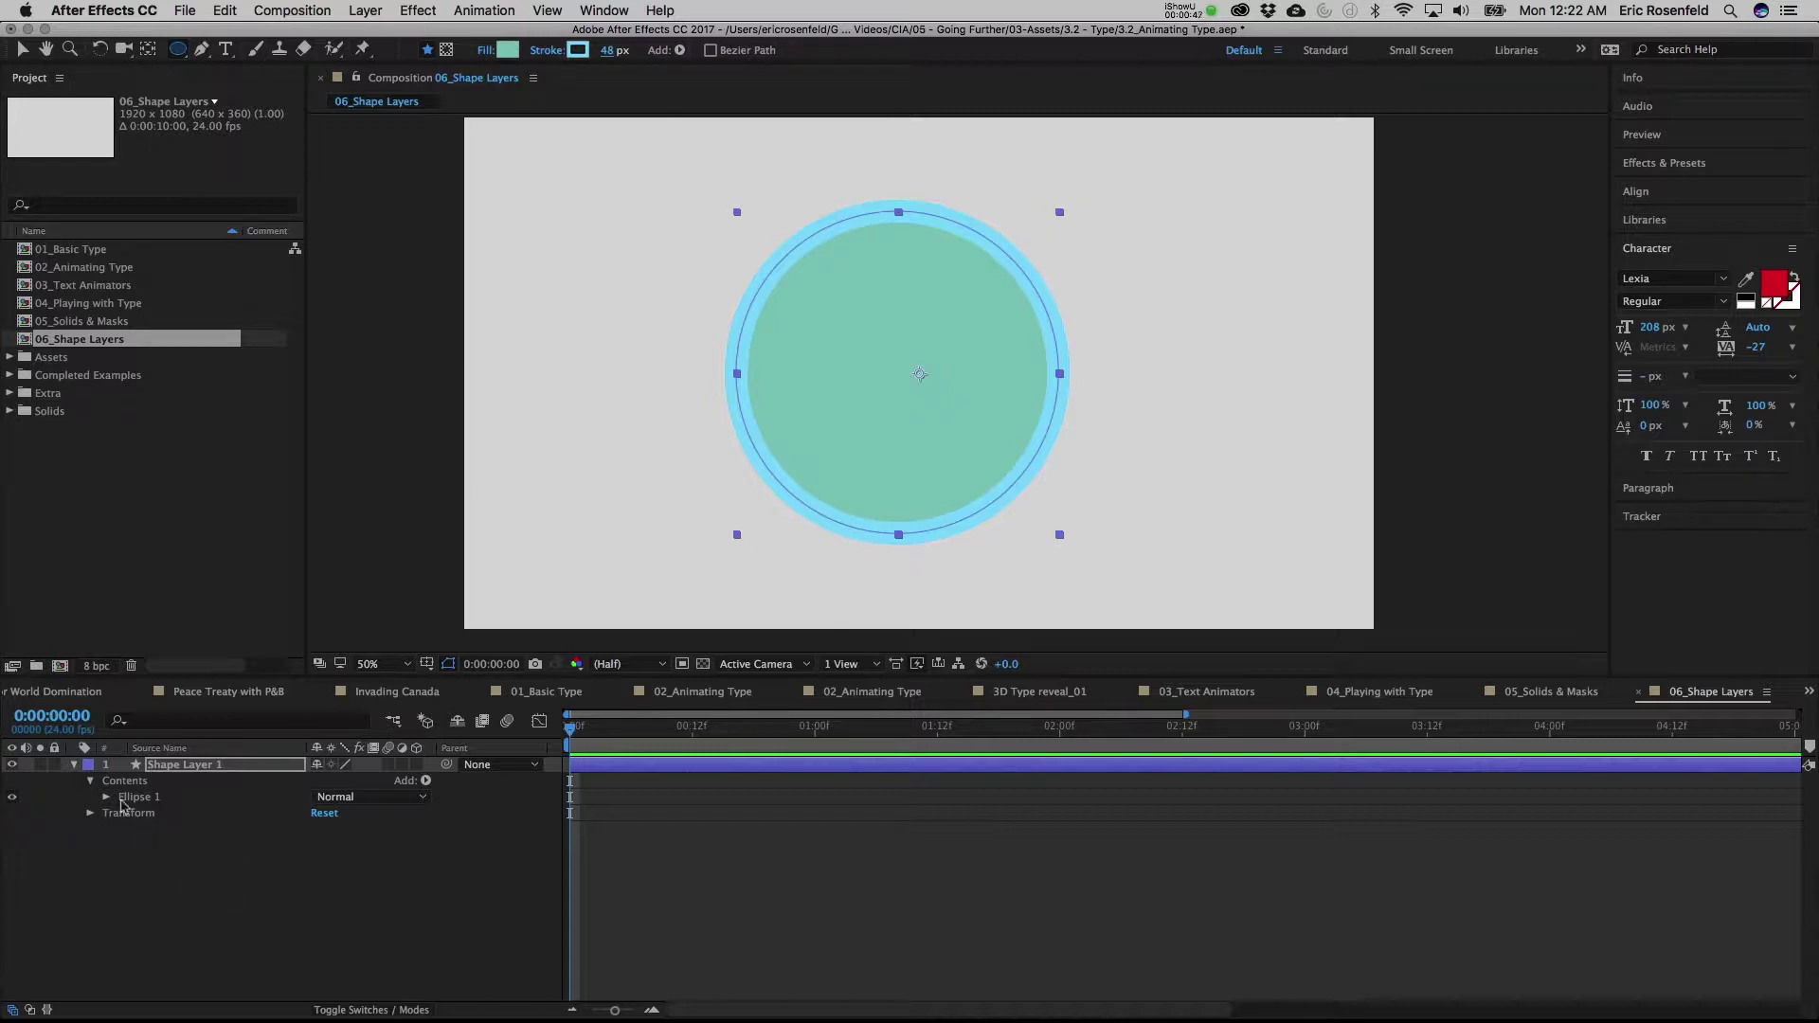
Expand Ellipse 1 in the shape layer's contents and examine its path, stroke and fill entries
left_click(92, 782)
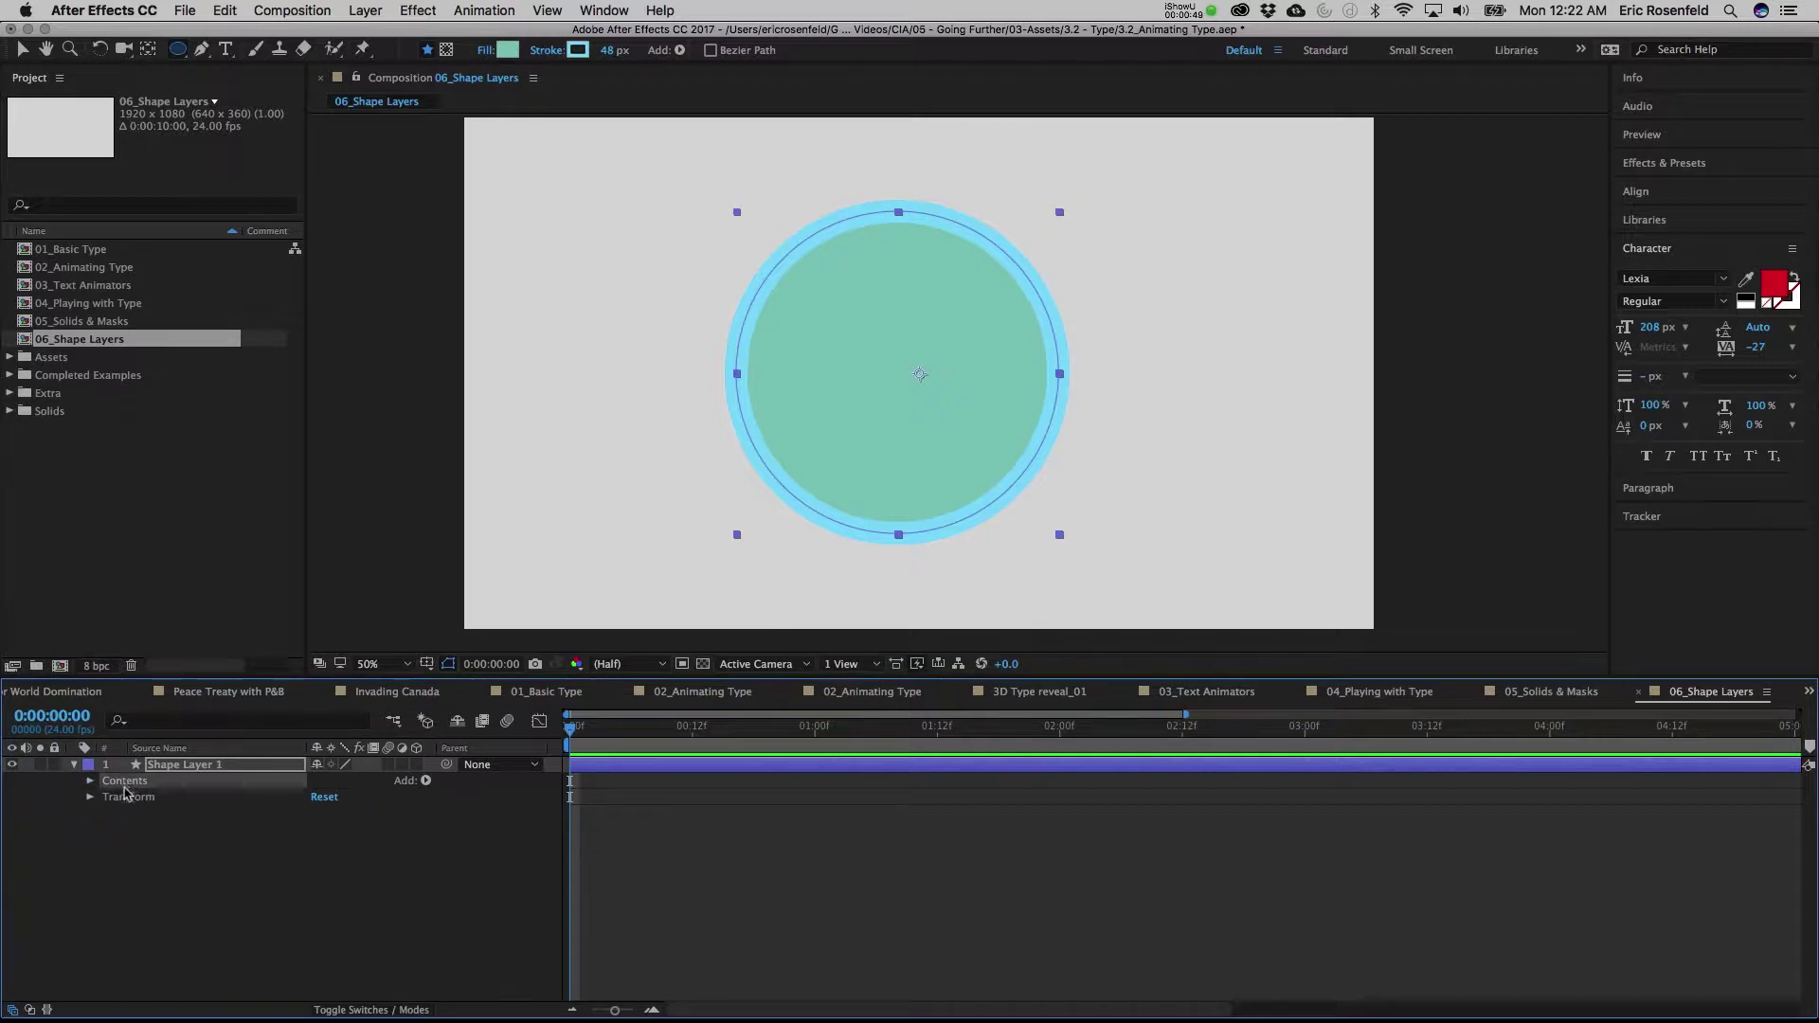
left_click(91, 783)
left_click(106, 798)
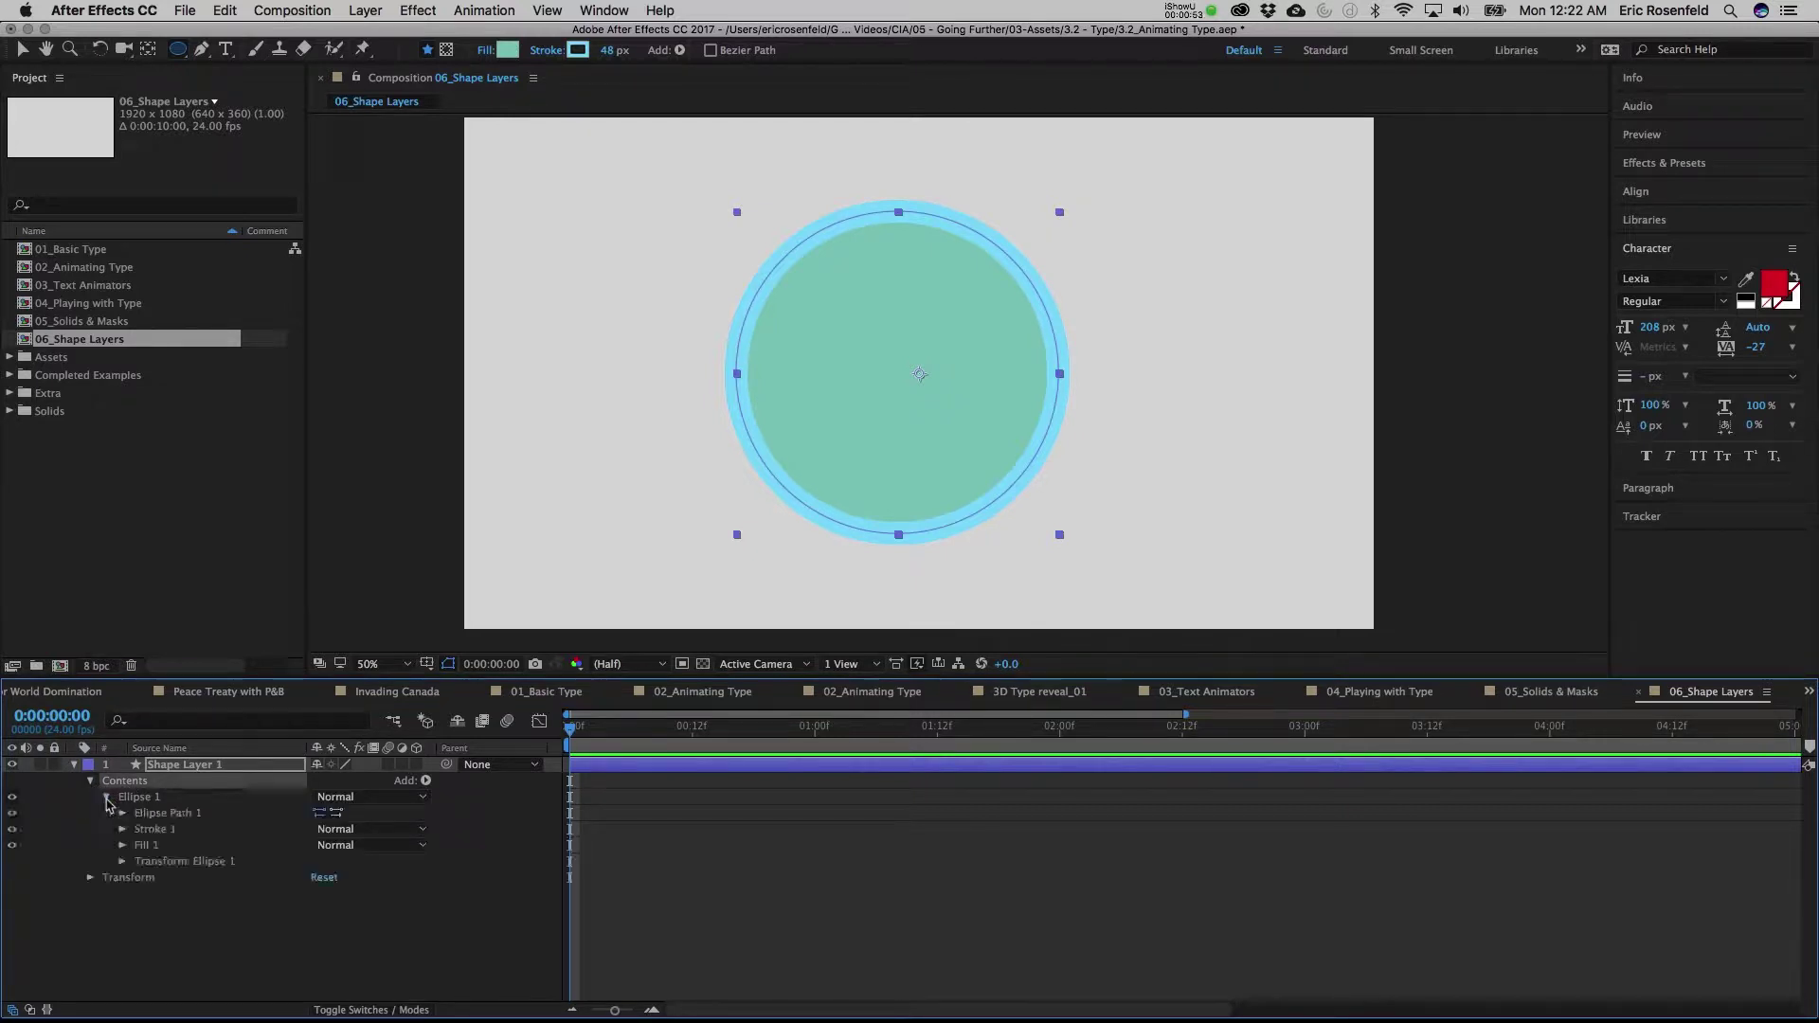
left_click(183, 817)
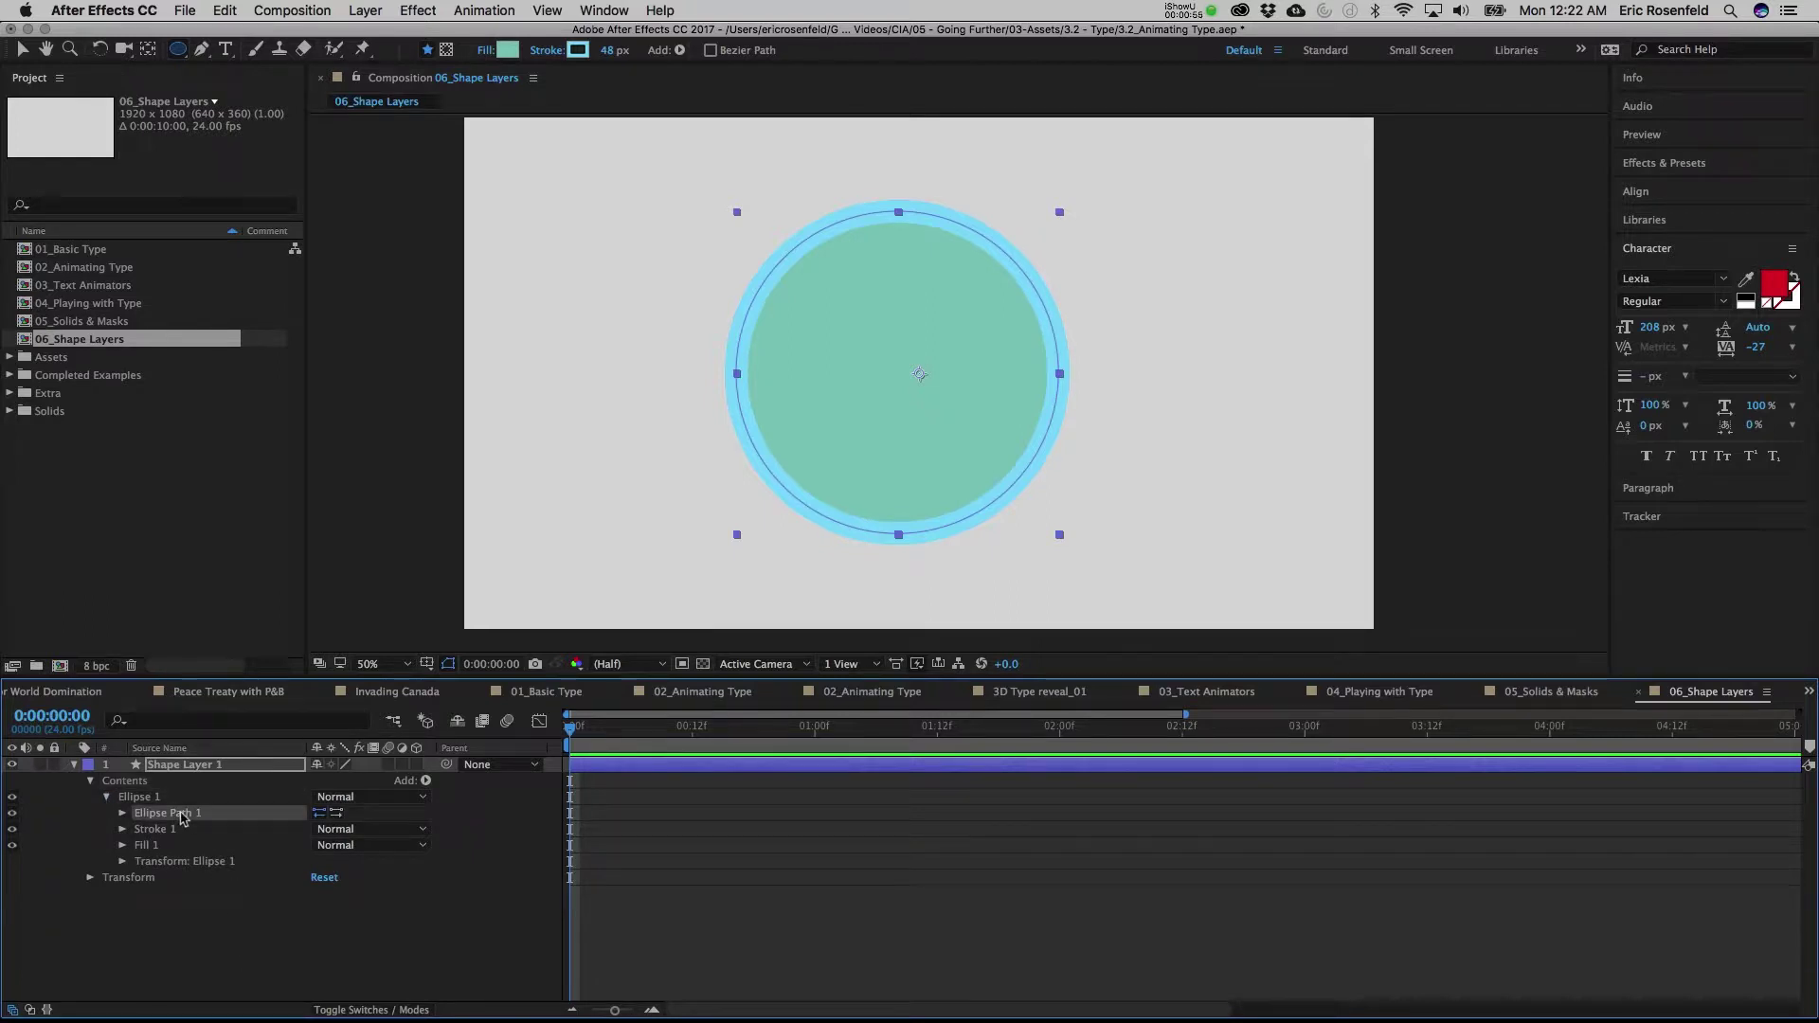
left_click(164, 832)
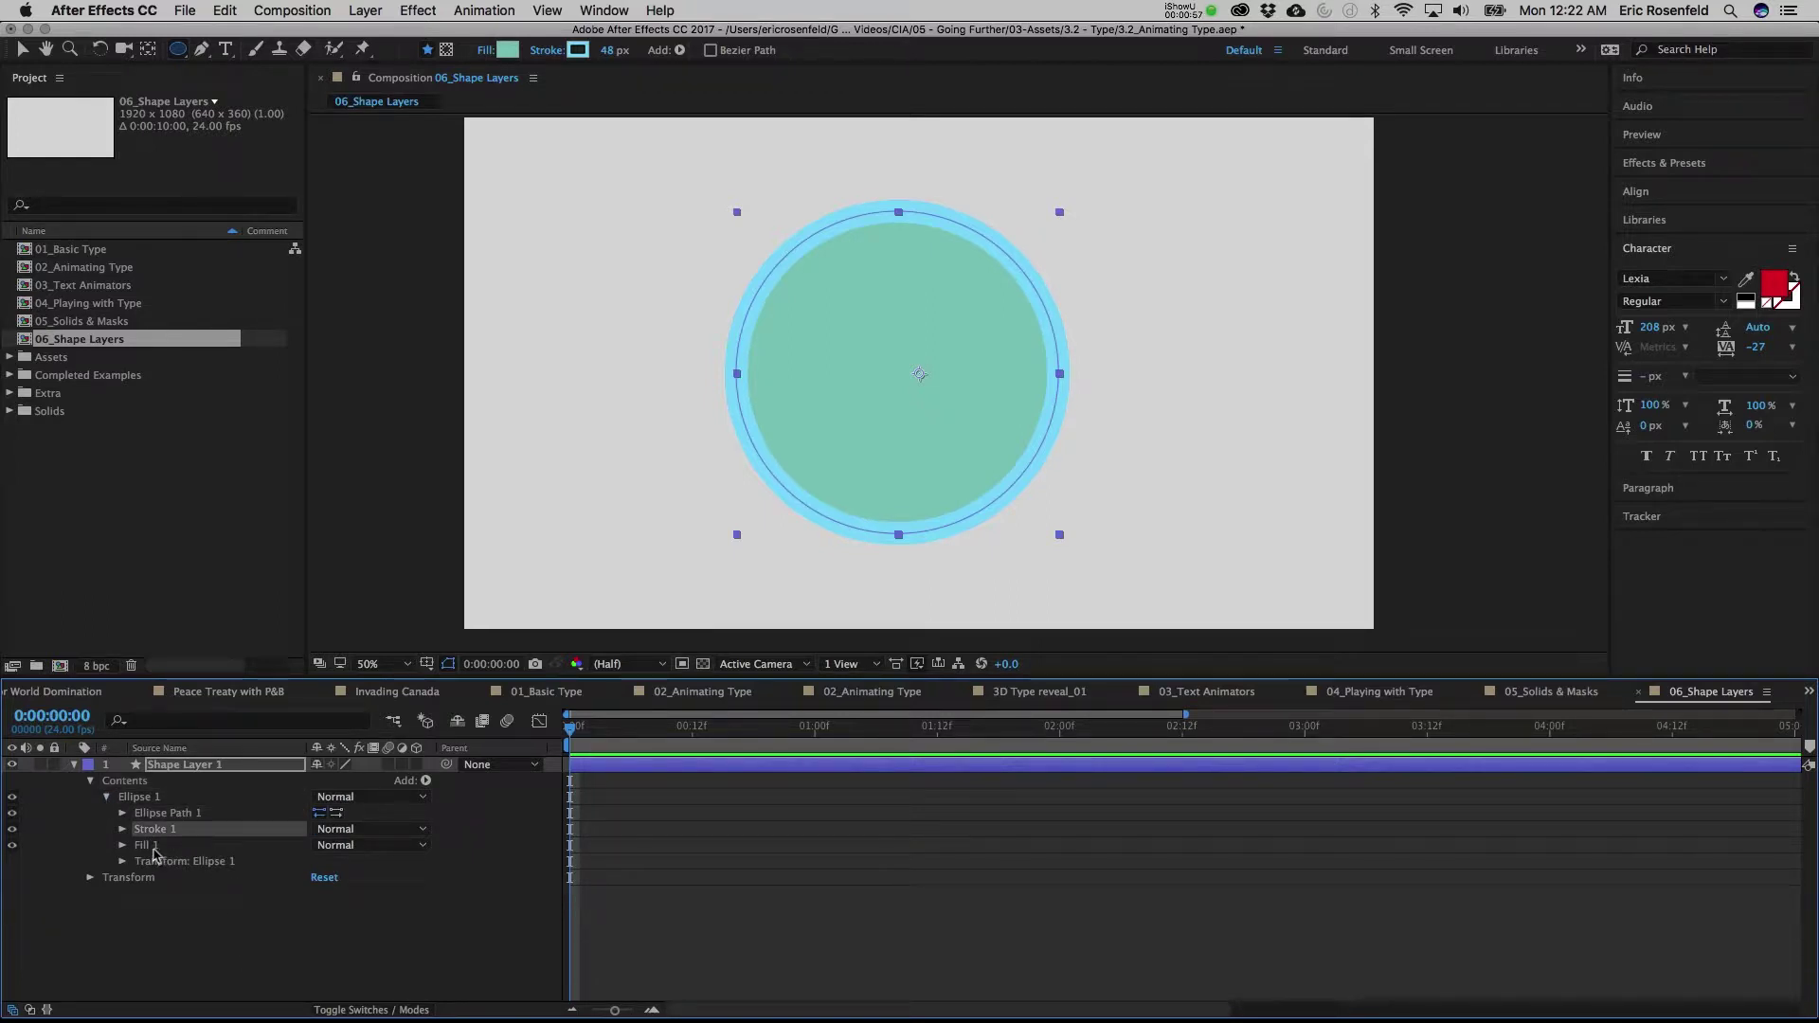
left_click(156, 849)
Try changing the skew in the ellipse group's own transform properties and undo the change
left_click(122, 862)
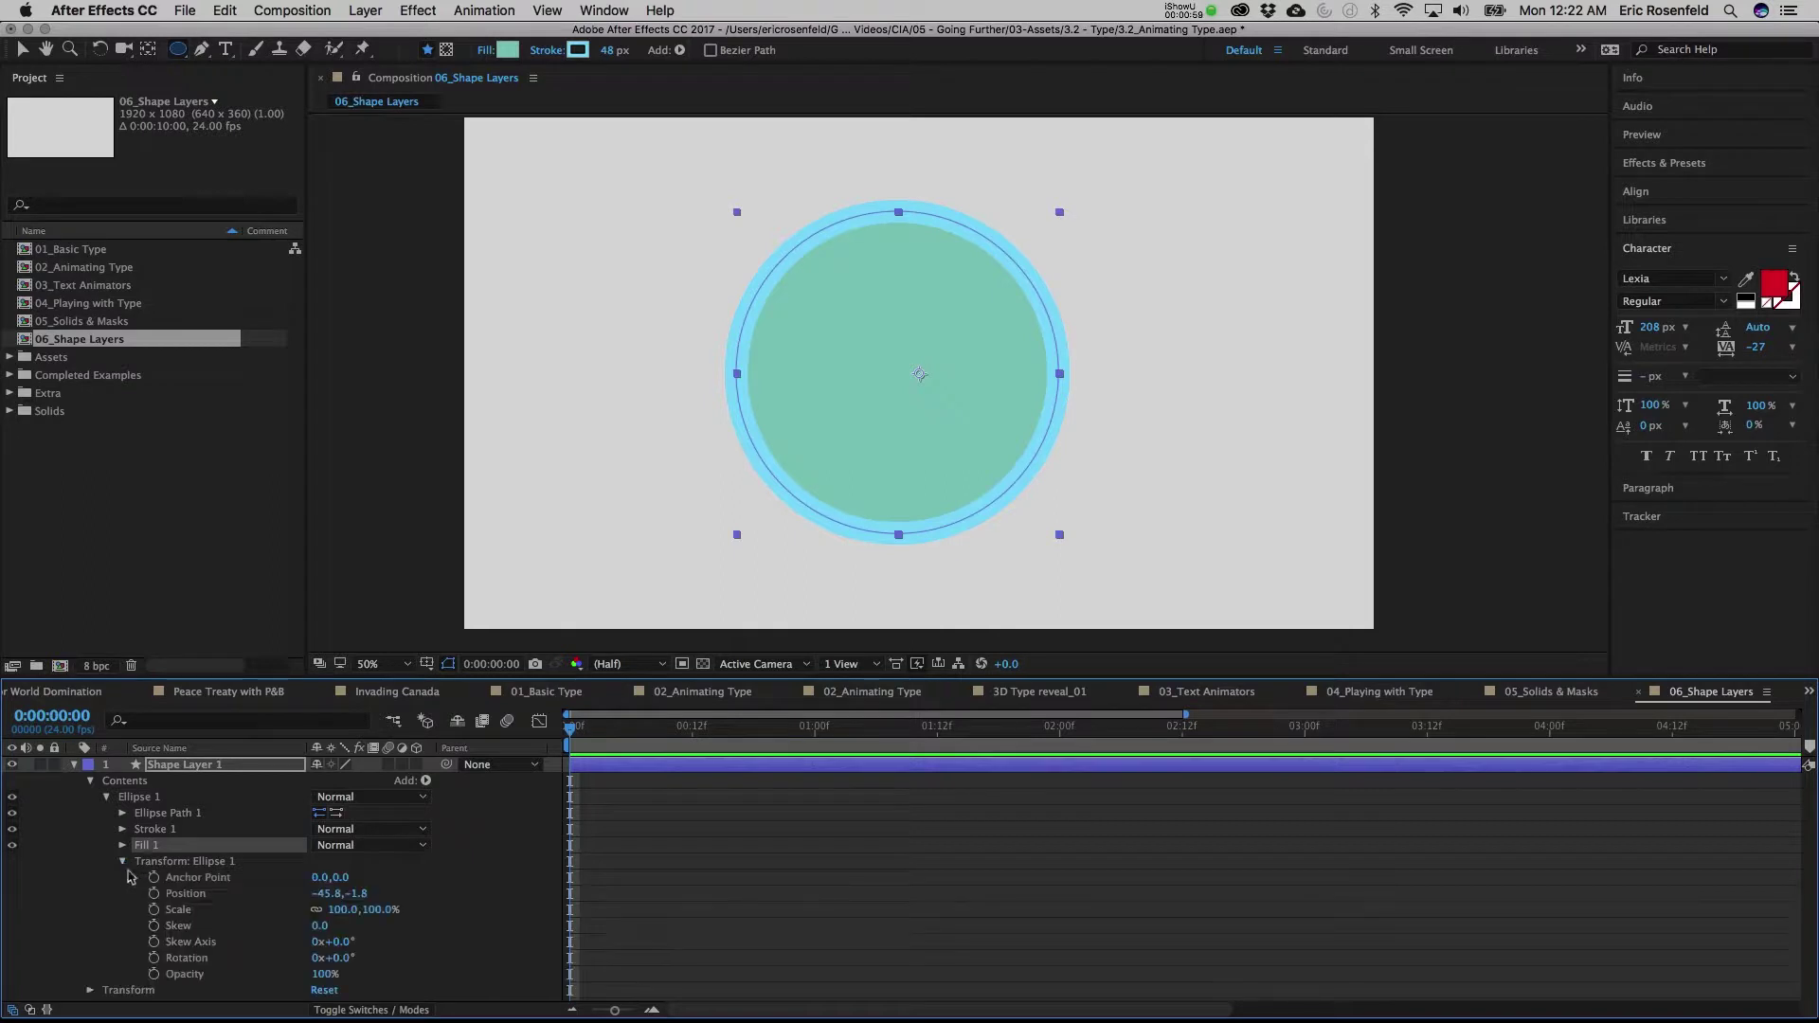
mouse_move(321, 925)
left_mouse_down()
mouse_move(365, 925)
mouse_move(315, 923)
left_mouse_up()
key("super+z")
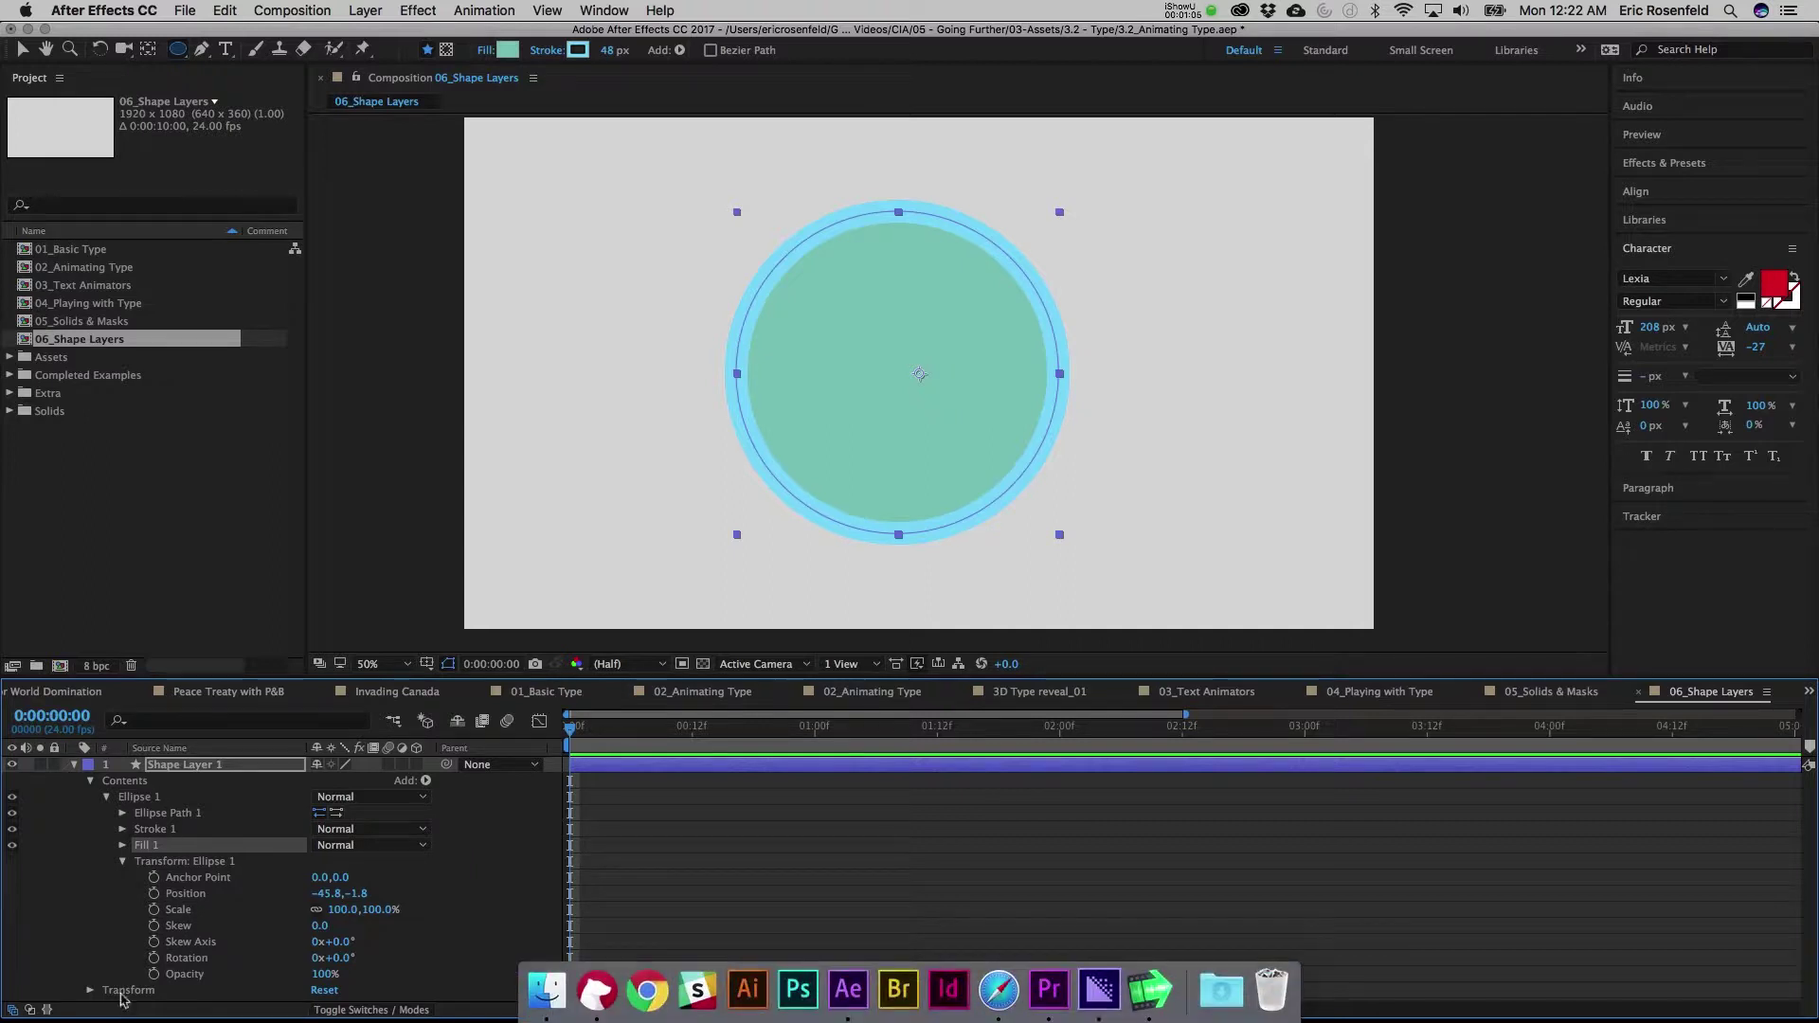
Try out the opacity of Fill 1, bring it back to 100%, and review the fill's compositing options
left_click(122, 863)
left_click(122, 845)
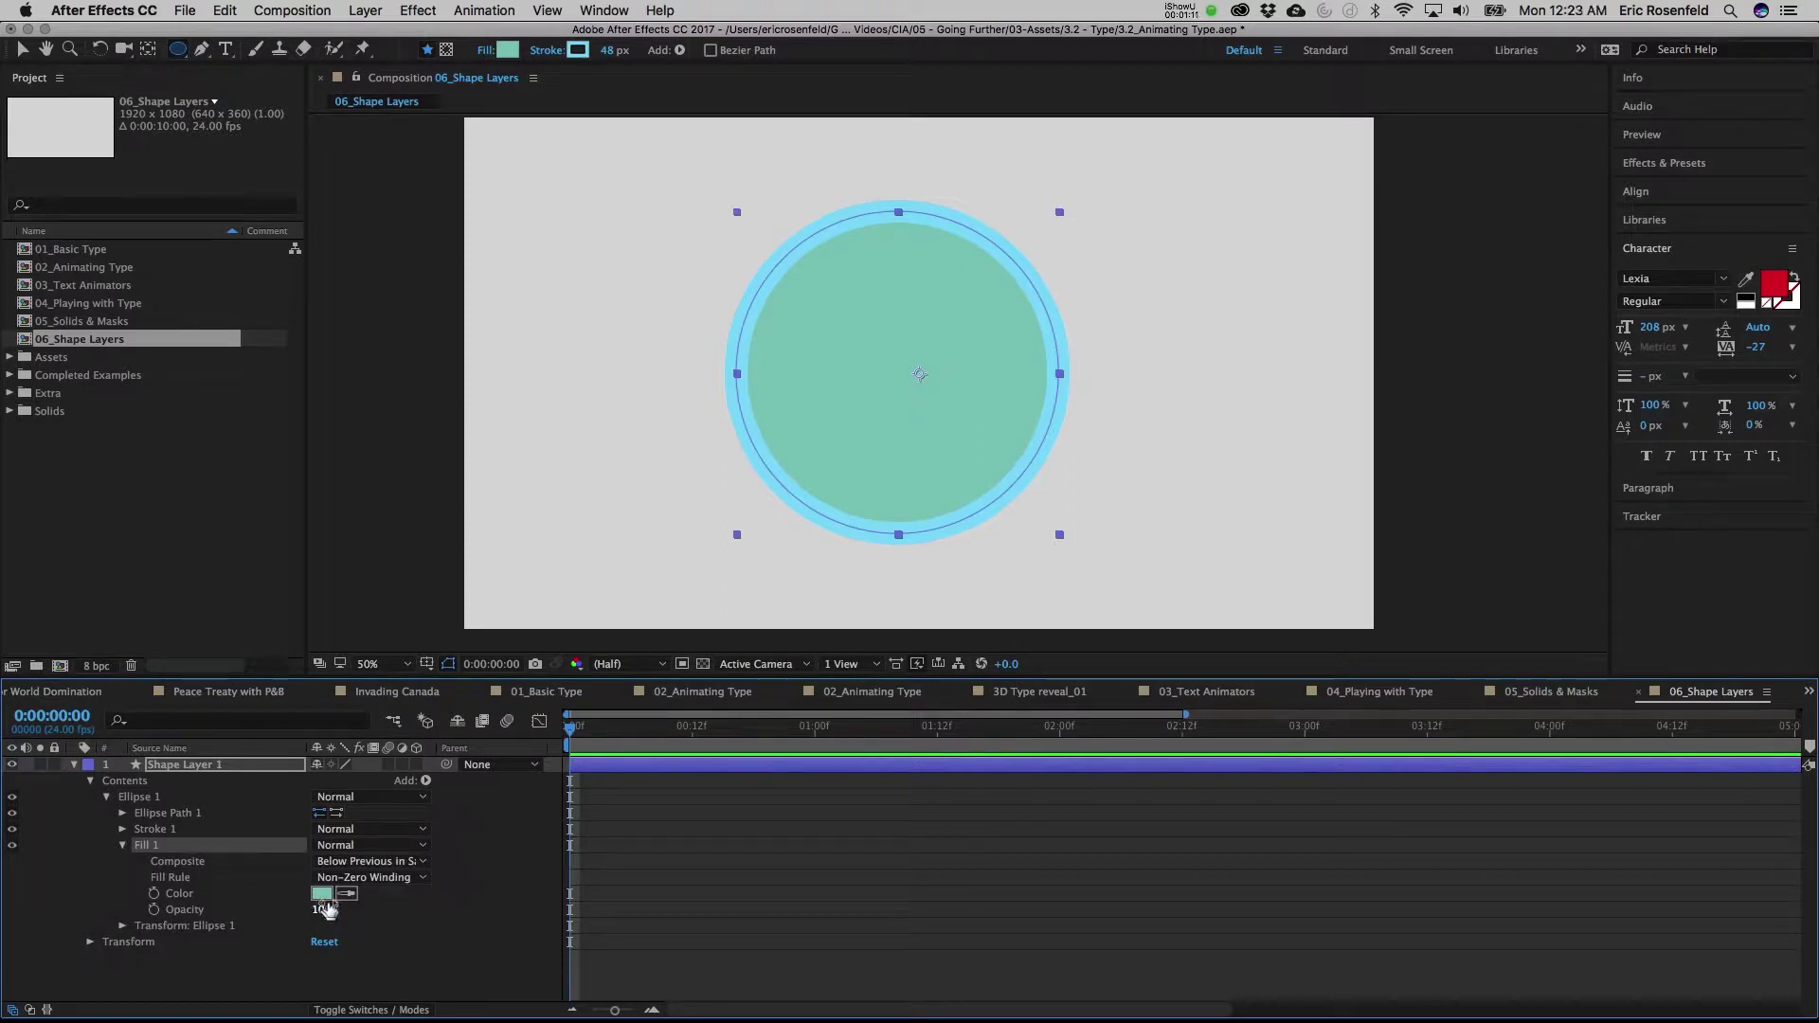
left_click_drag(328, 918, 408, 905)
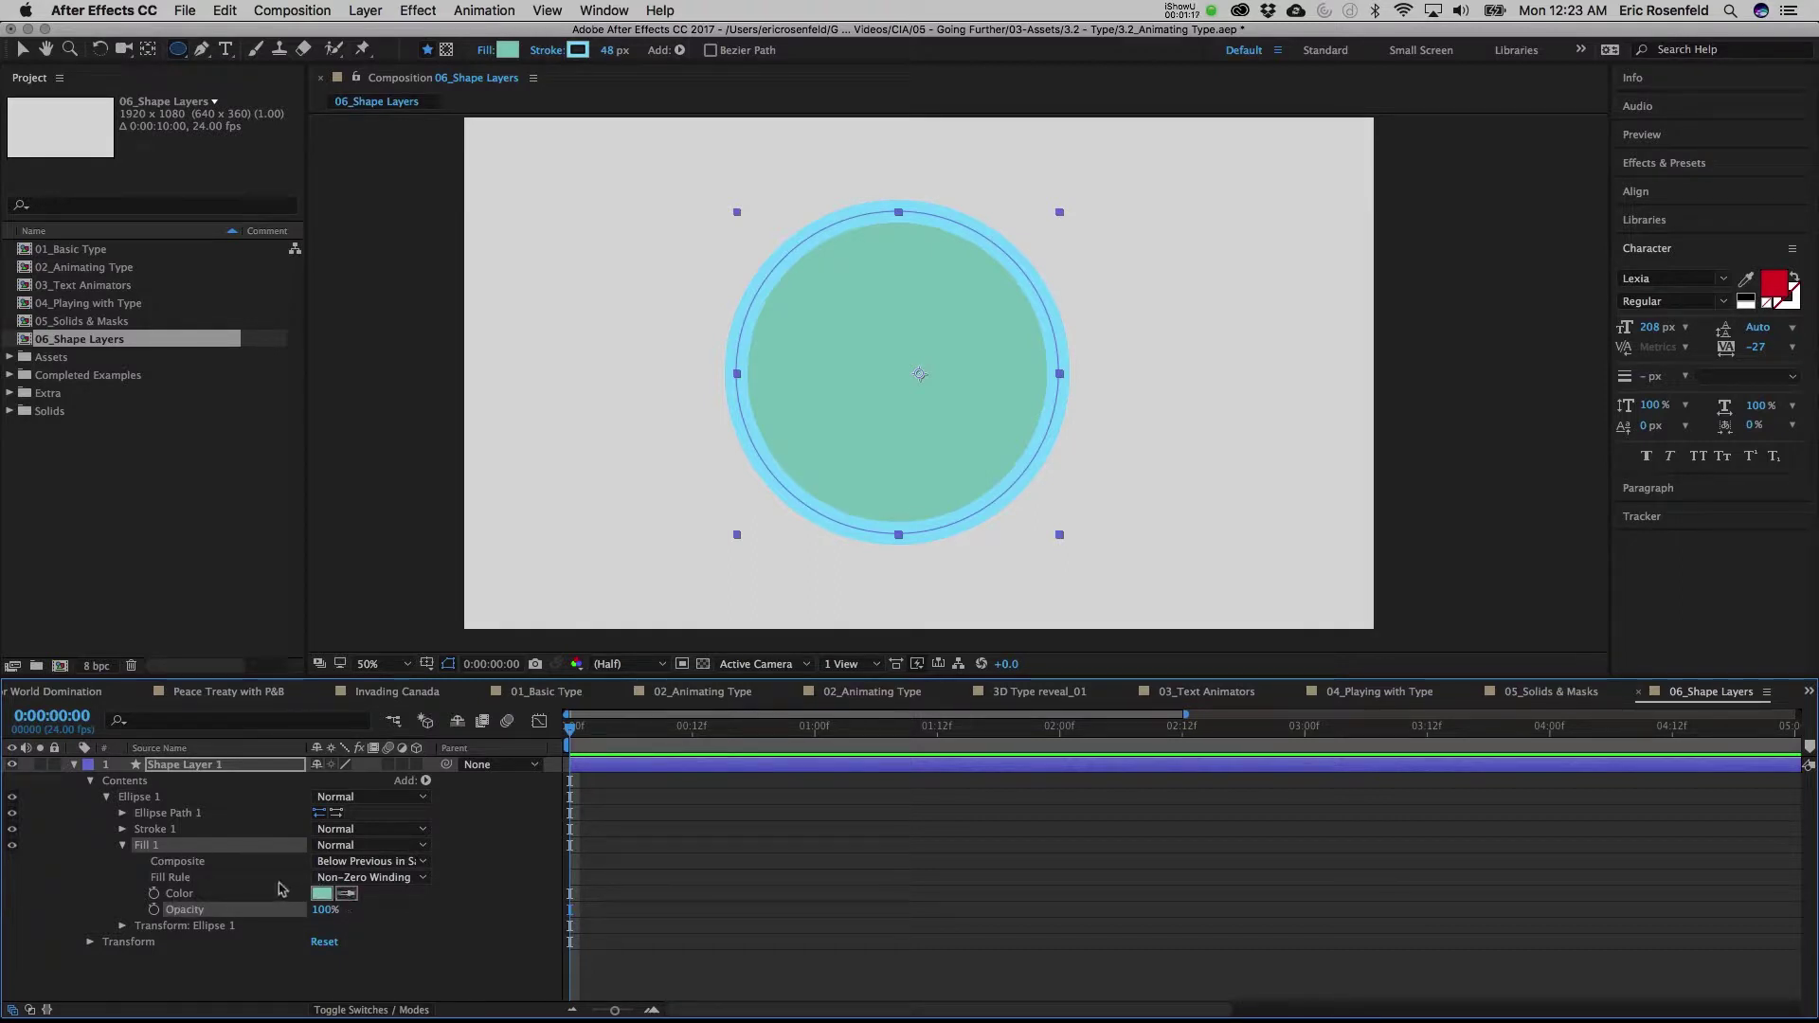
left_click(353, 862)
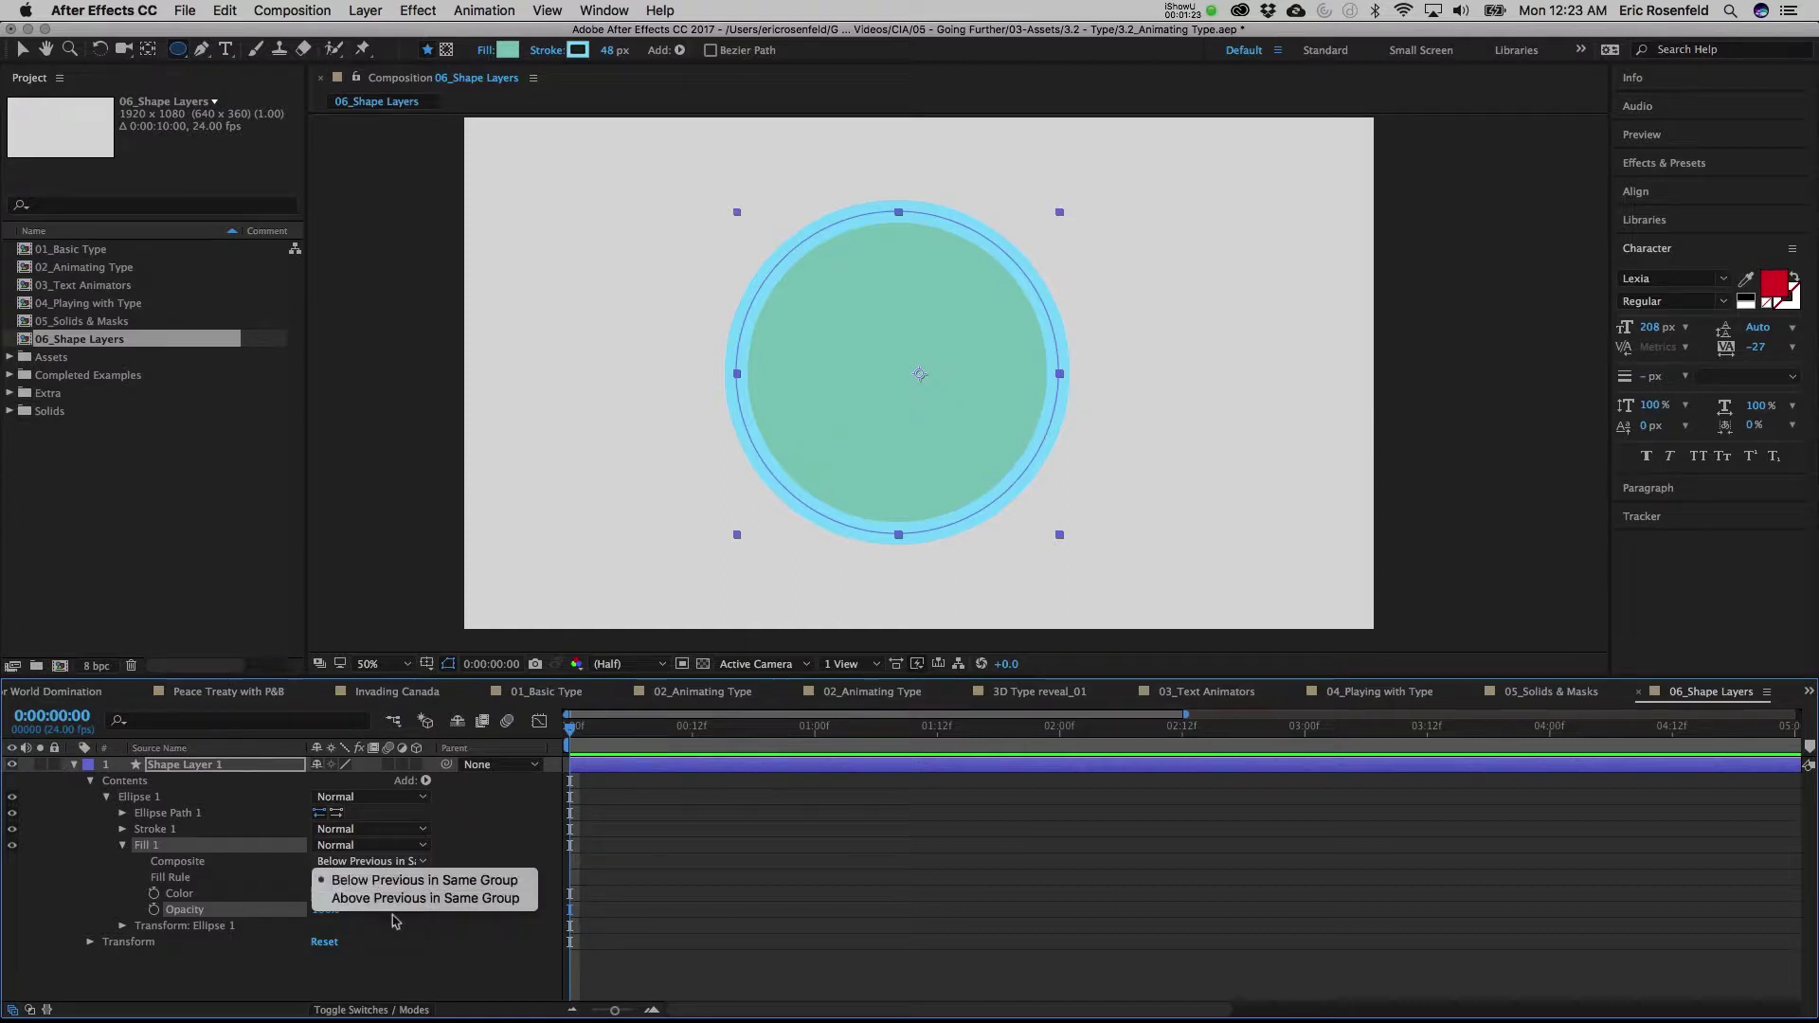
left_click(300, 870)
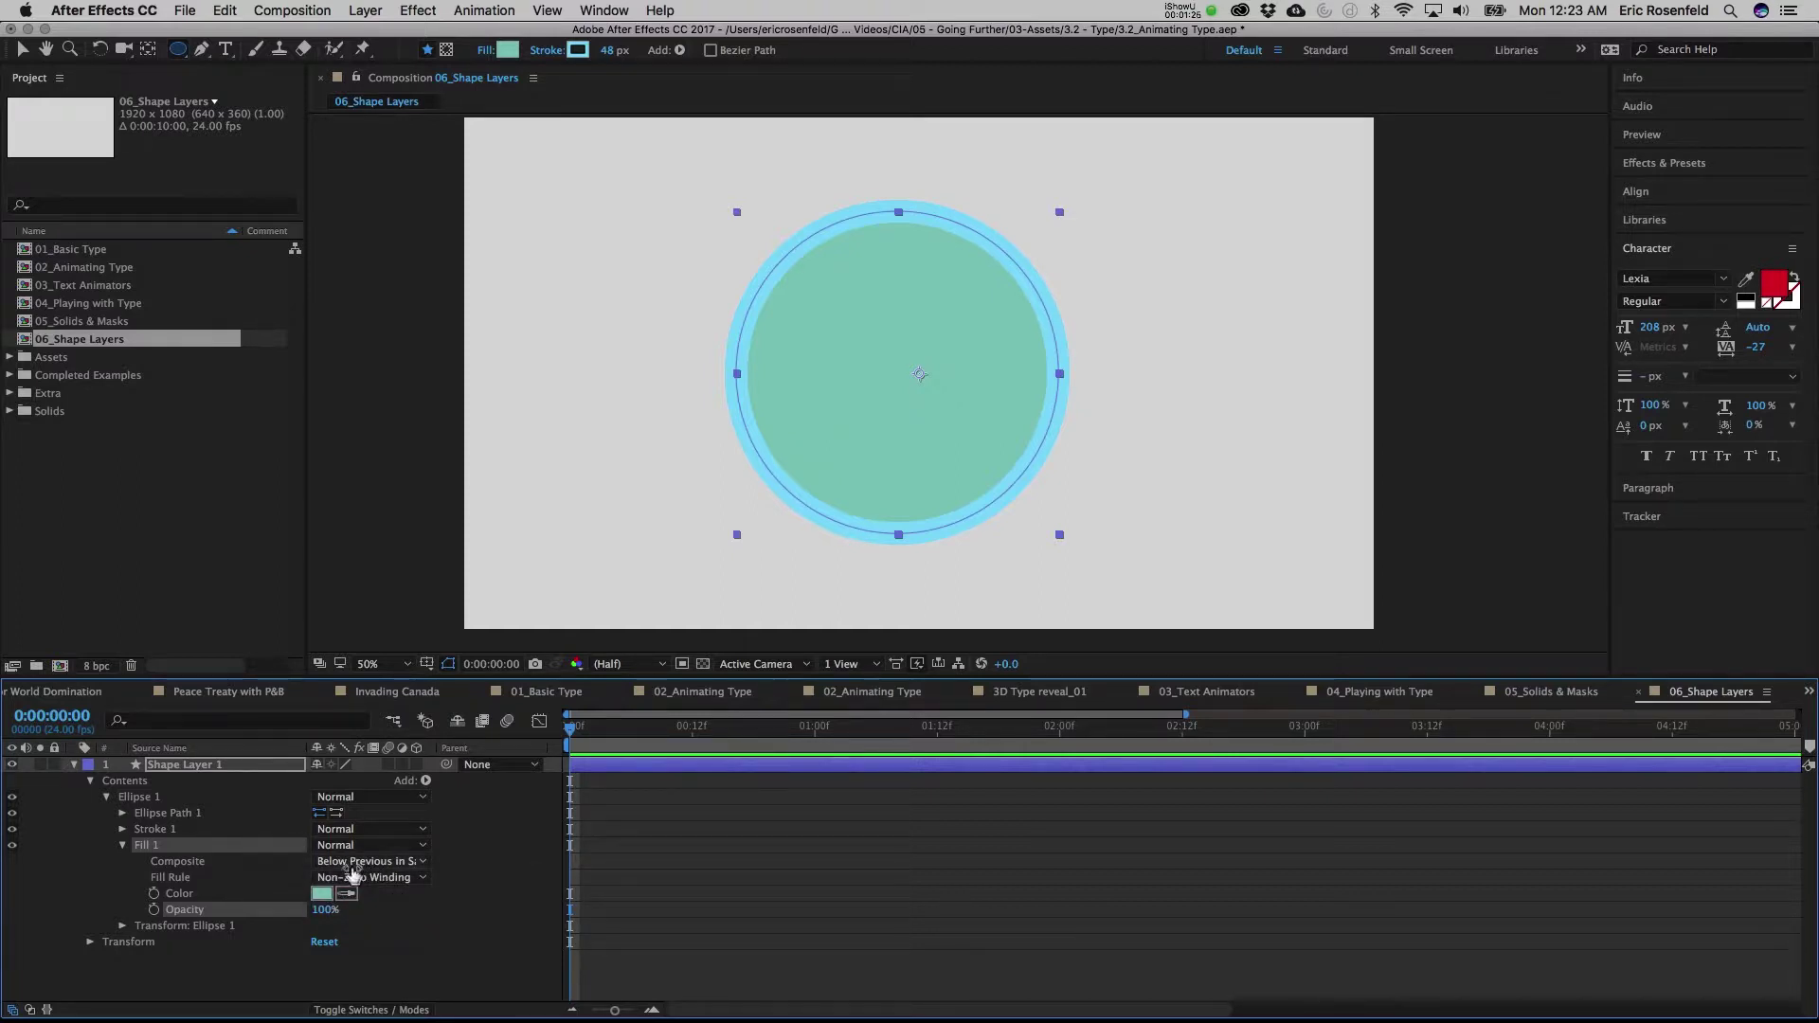
left_click(123, 846)
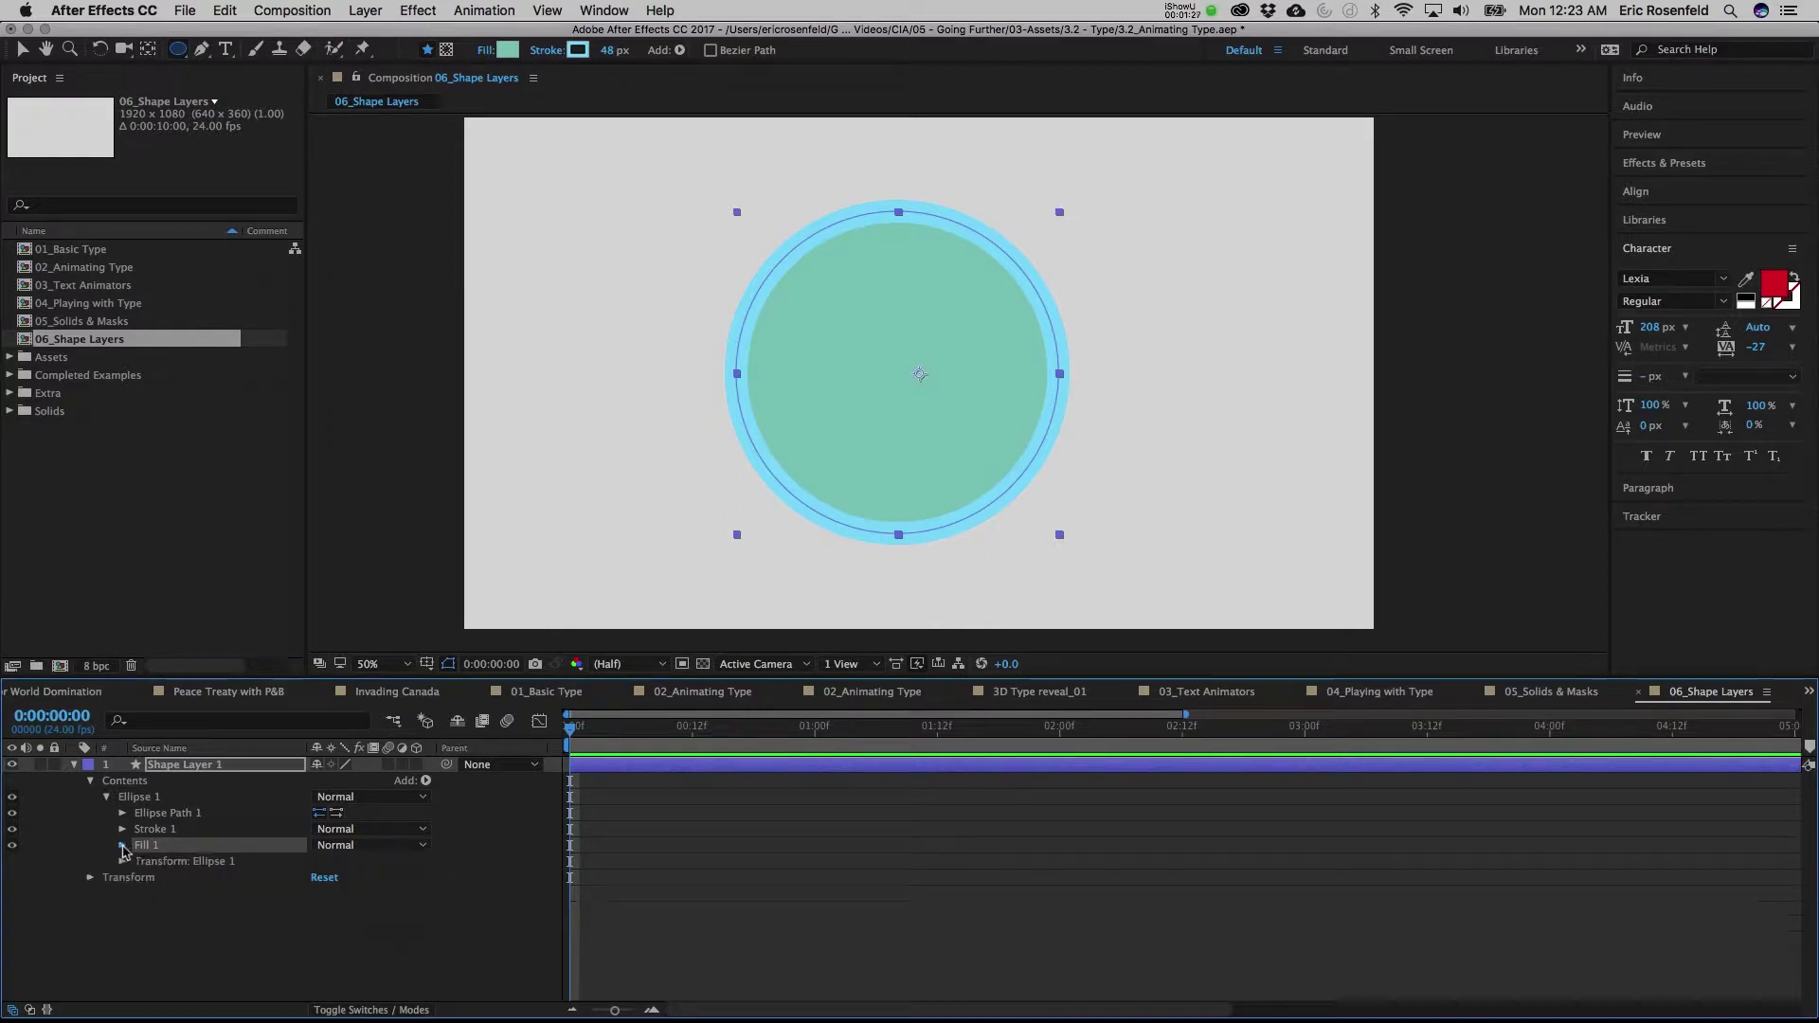
Animate the ellipse's Stroke Width with keyframes of 0 at frame 3 and 48 at frame 8
left_click(122, 830)
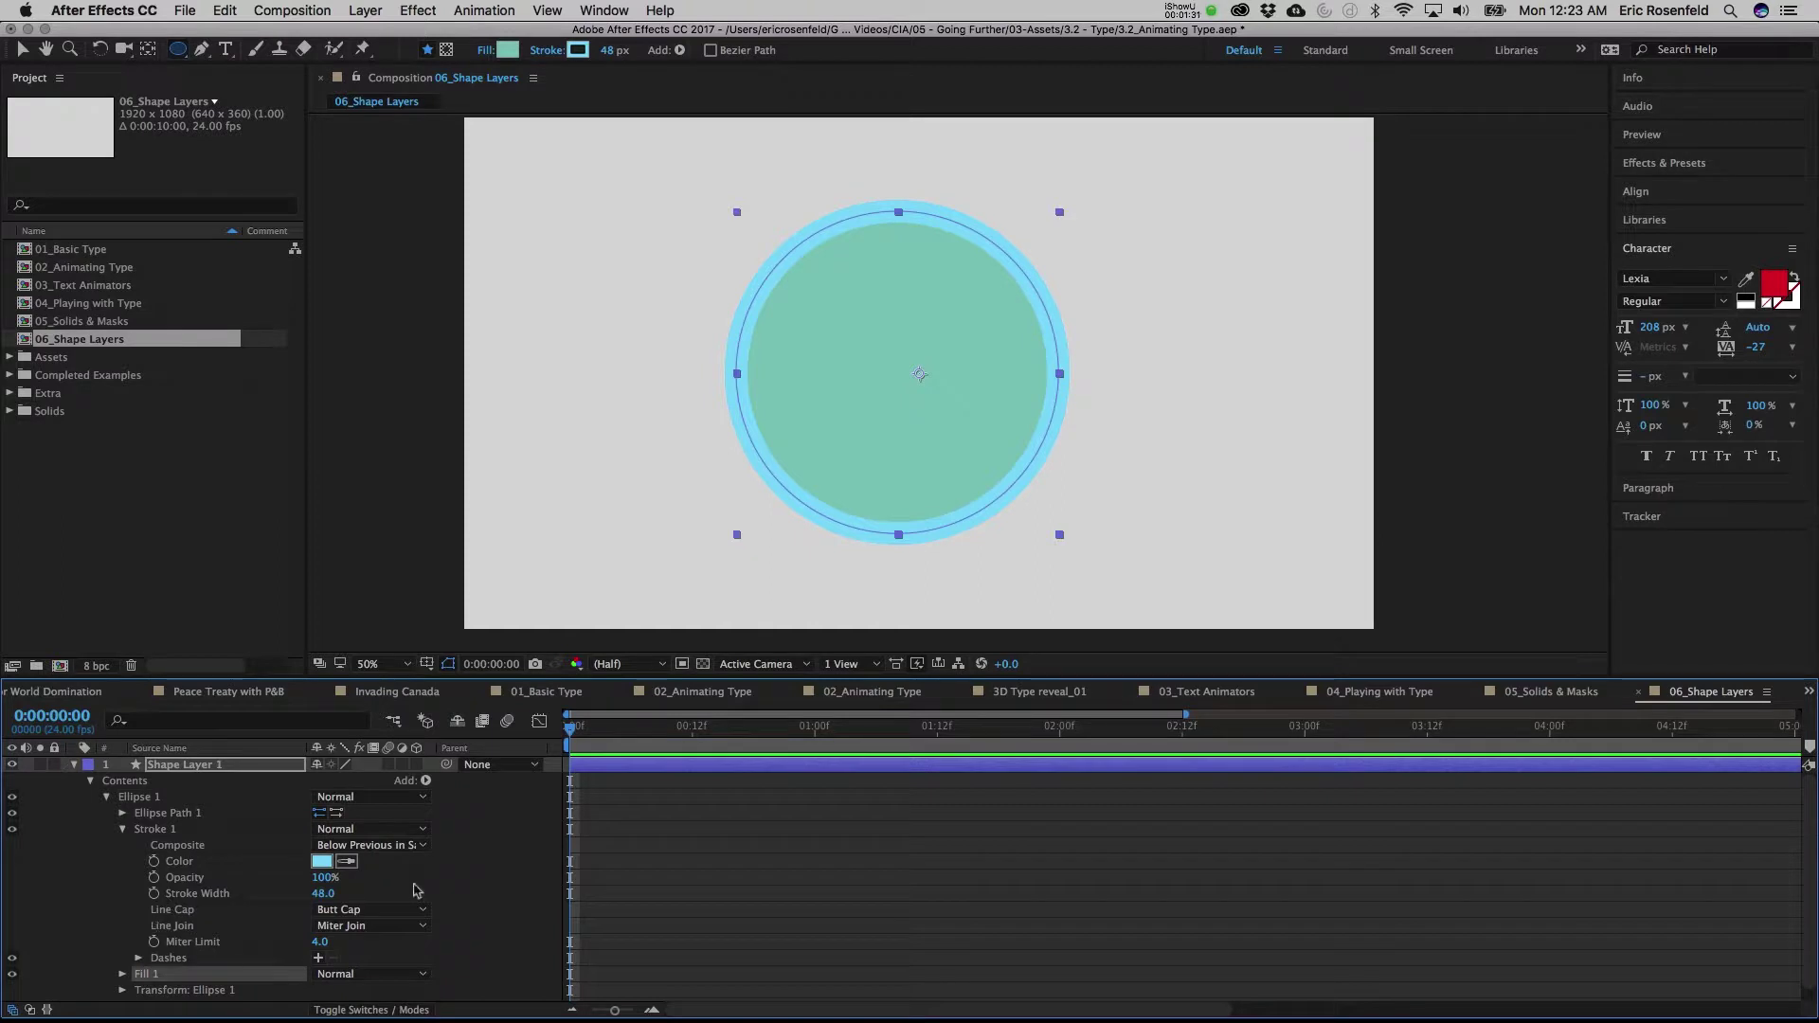
key("space")
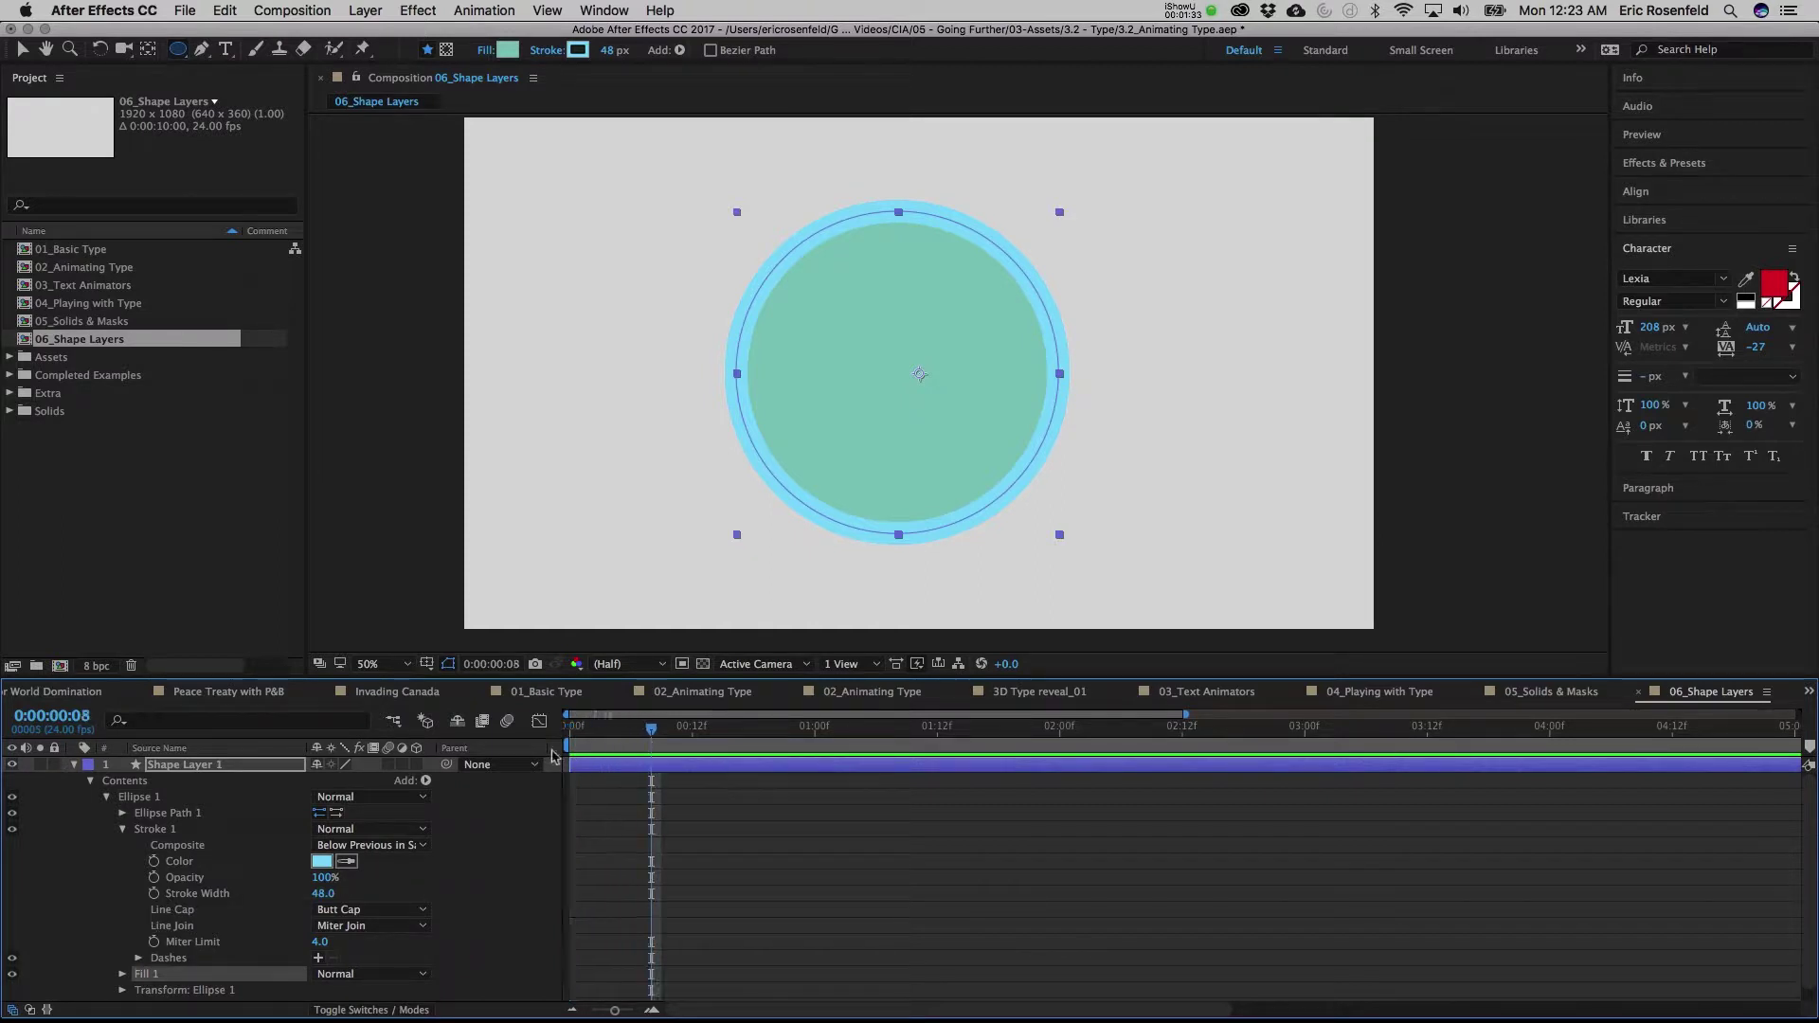
left_click(154, 894)
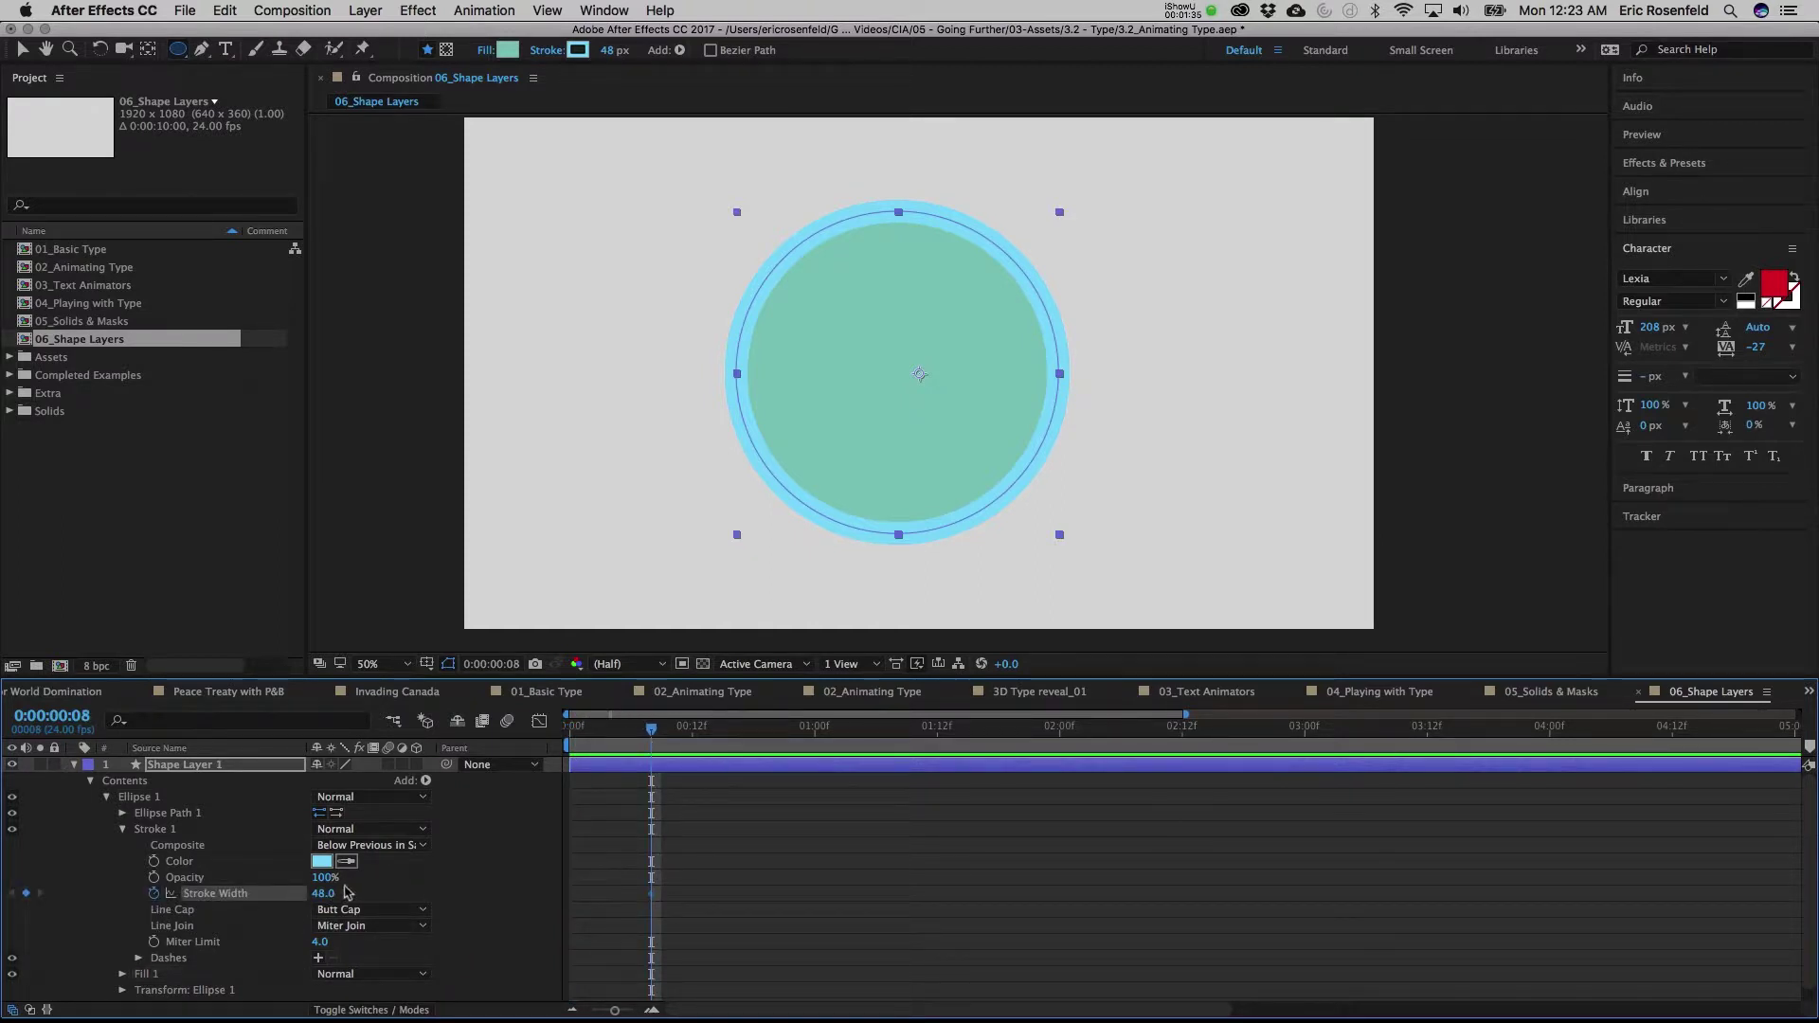
left_click_drag(652, 730, 600, 731)
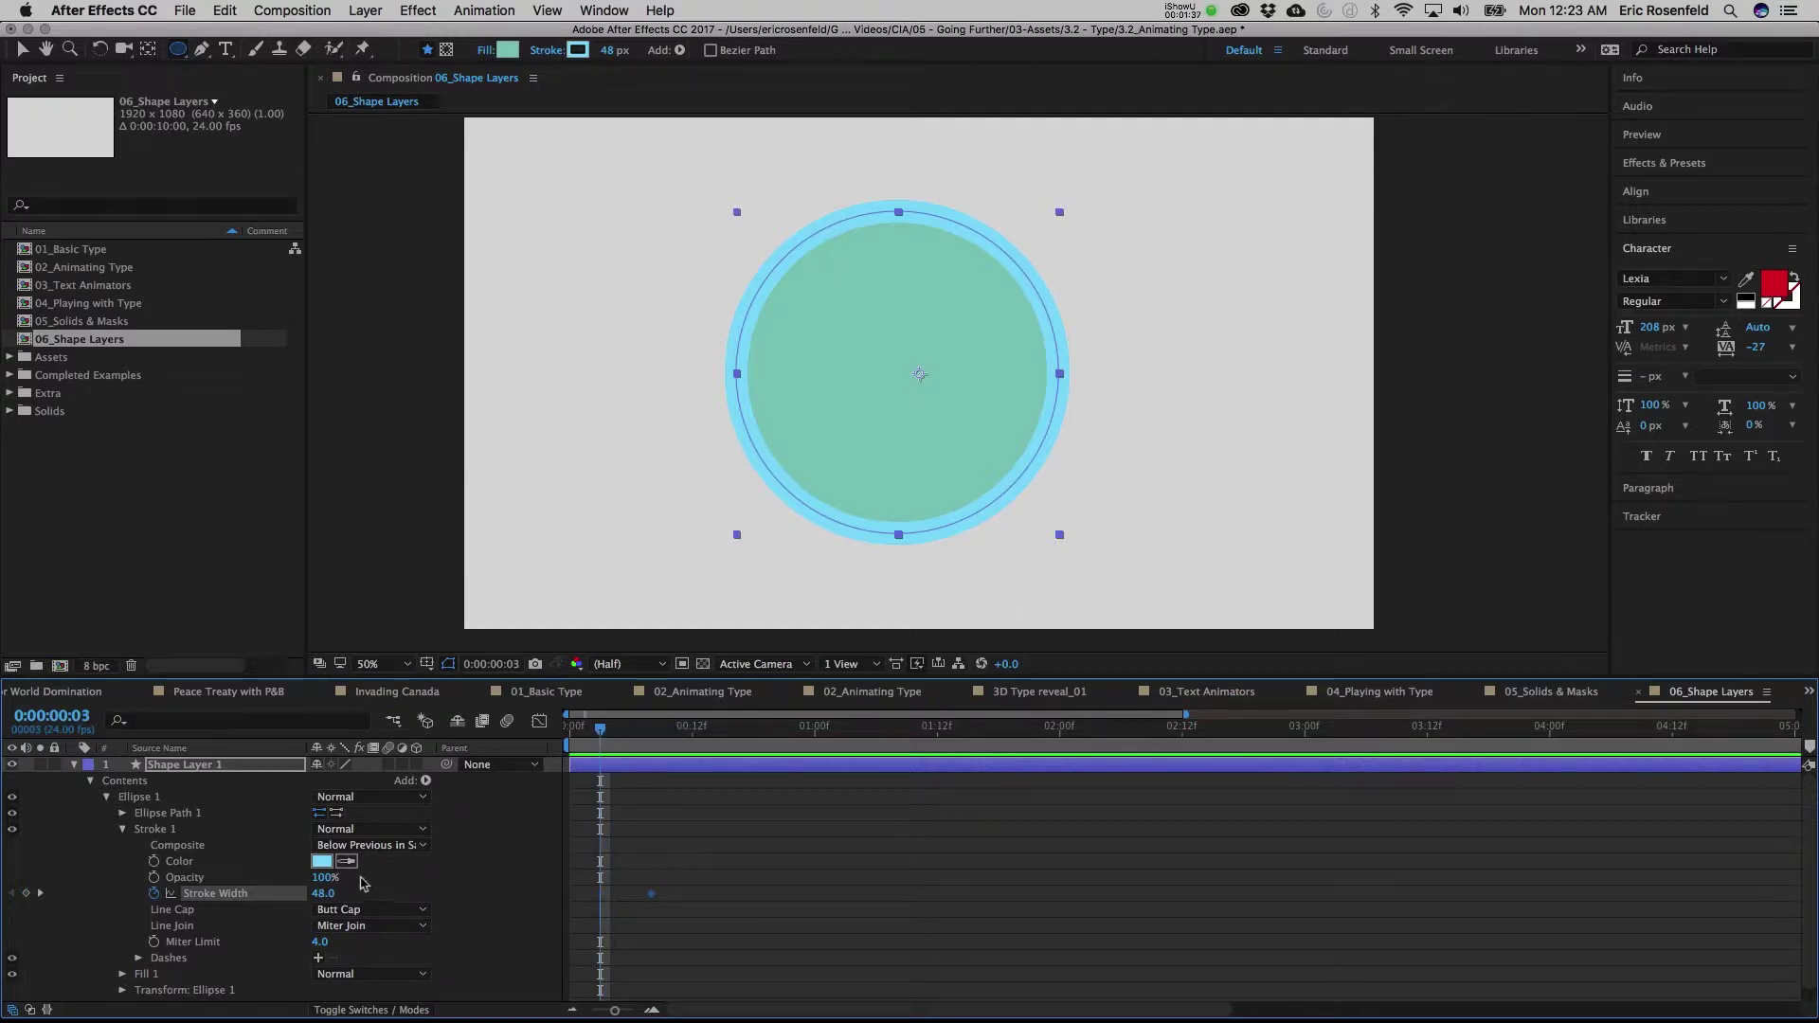
key("F2")
left_click_drag(316, 894, 256, 896)
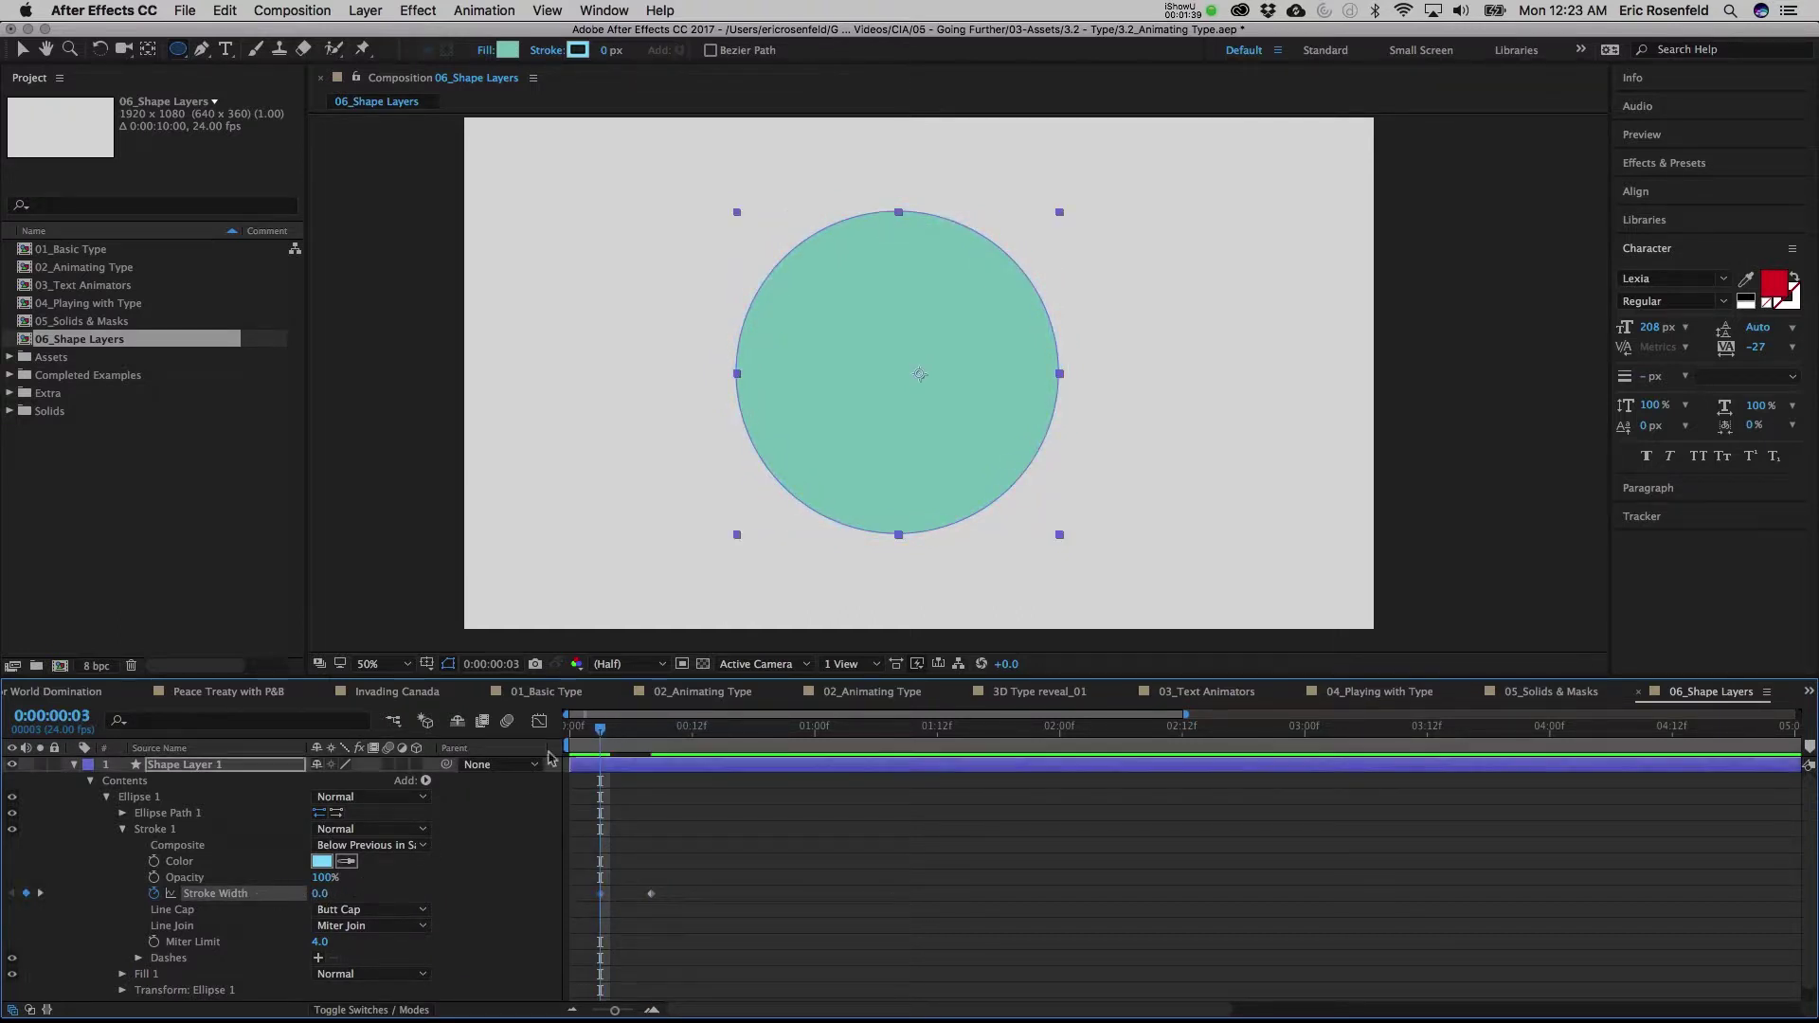
Preview the stroke animation and slow it by moving the second Stroke Width keyframe to about frame 20
key("Home")
key("space")
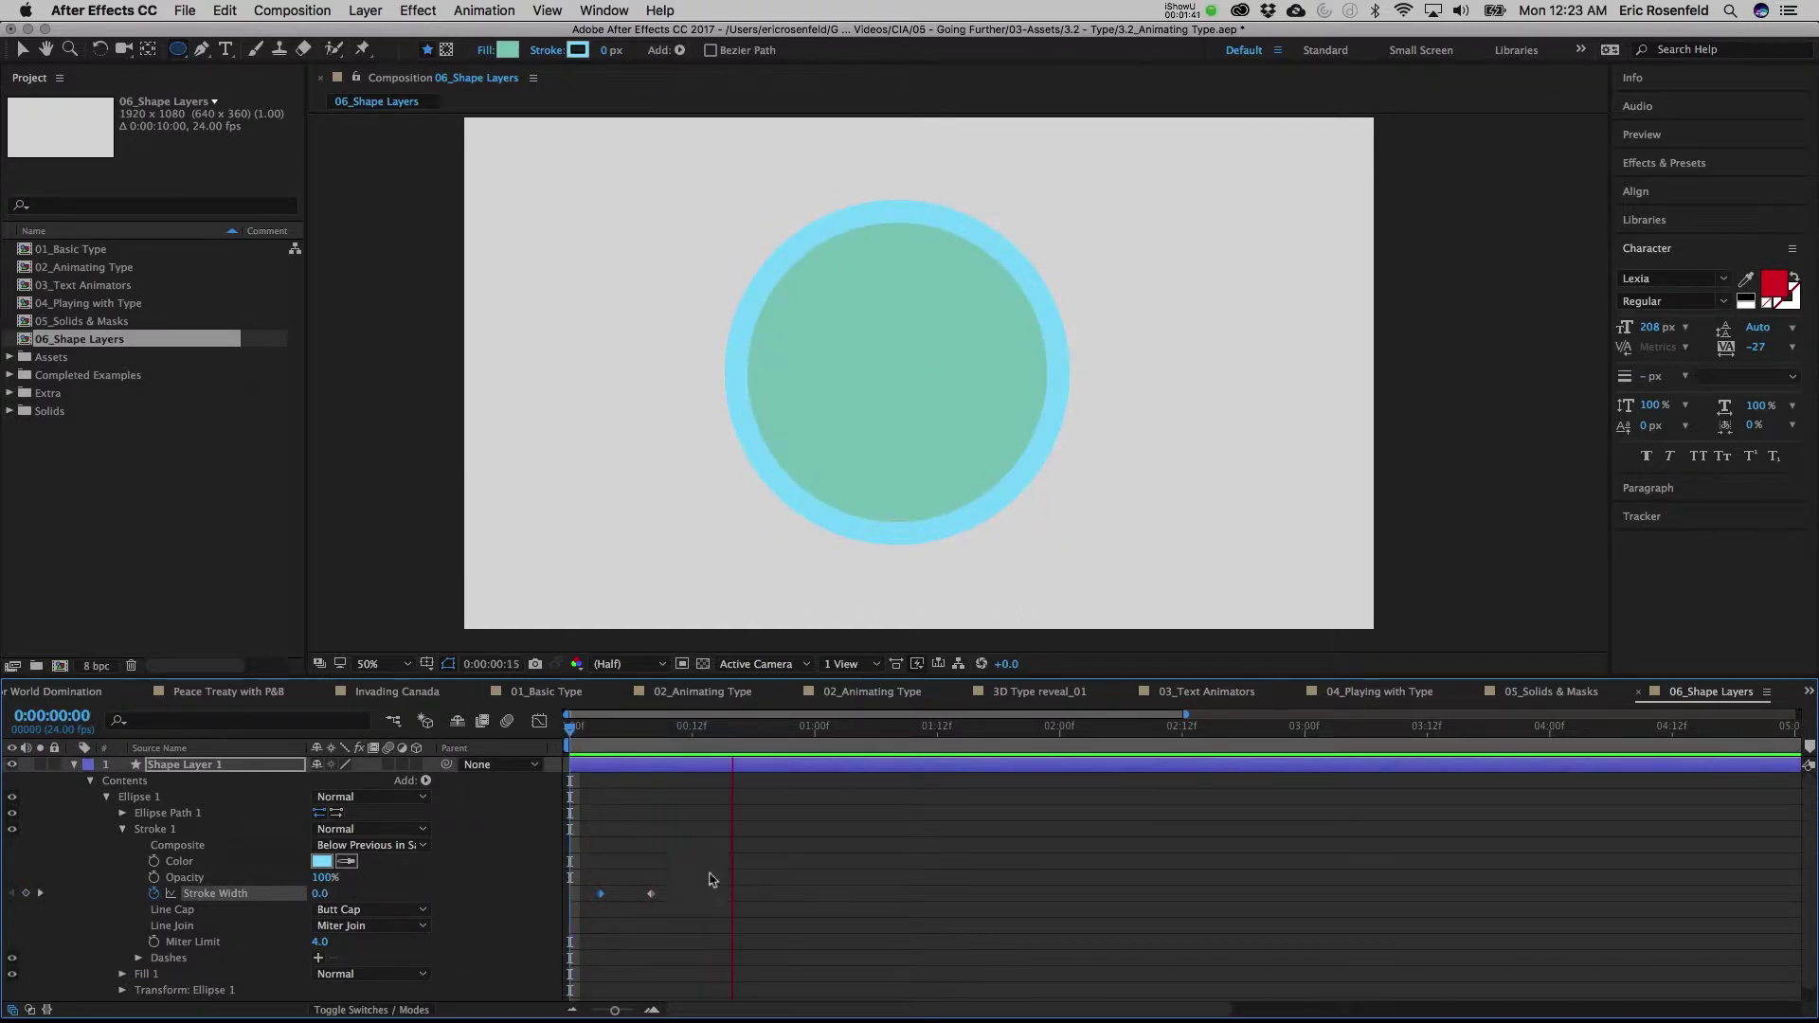
key("space")
key("alt+shift+Right")
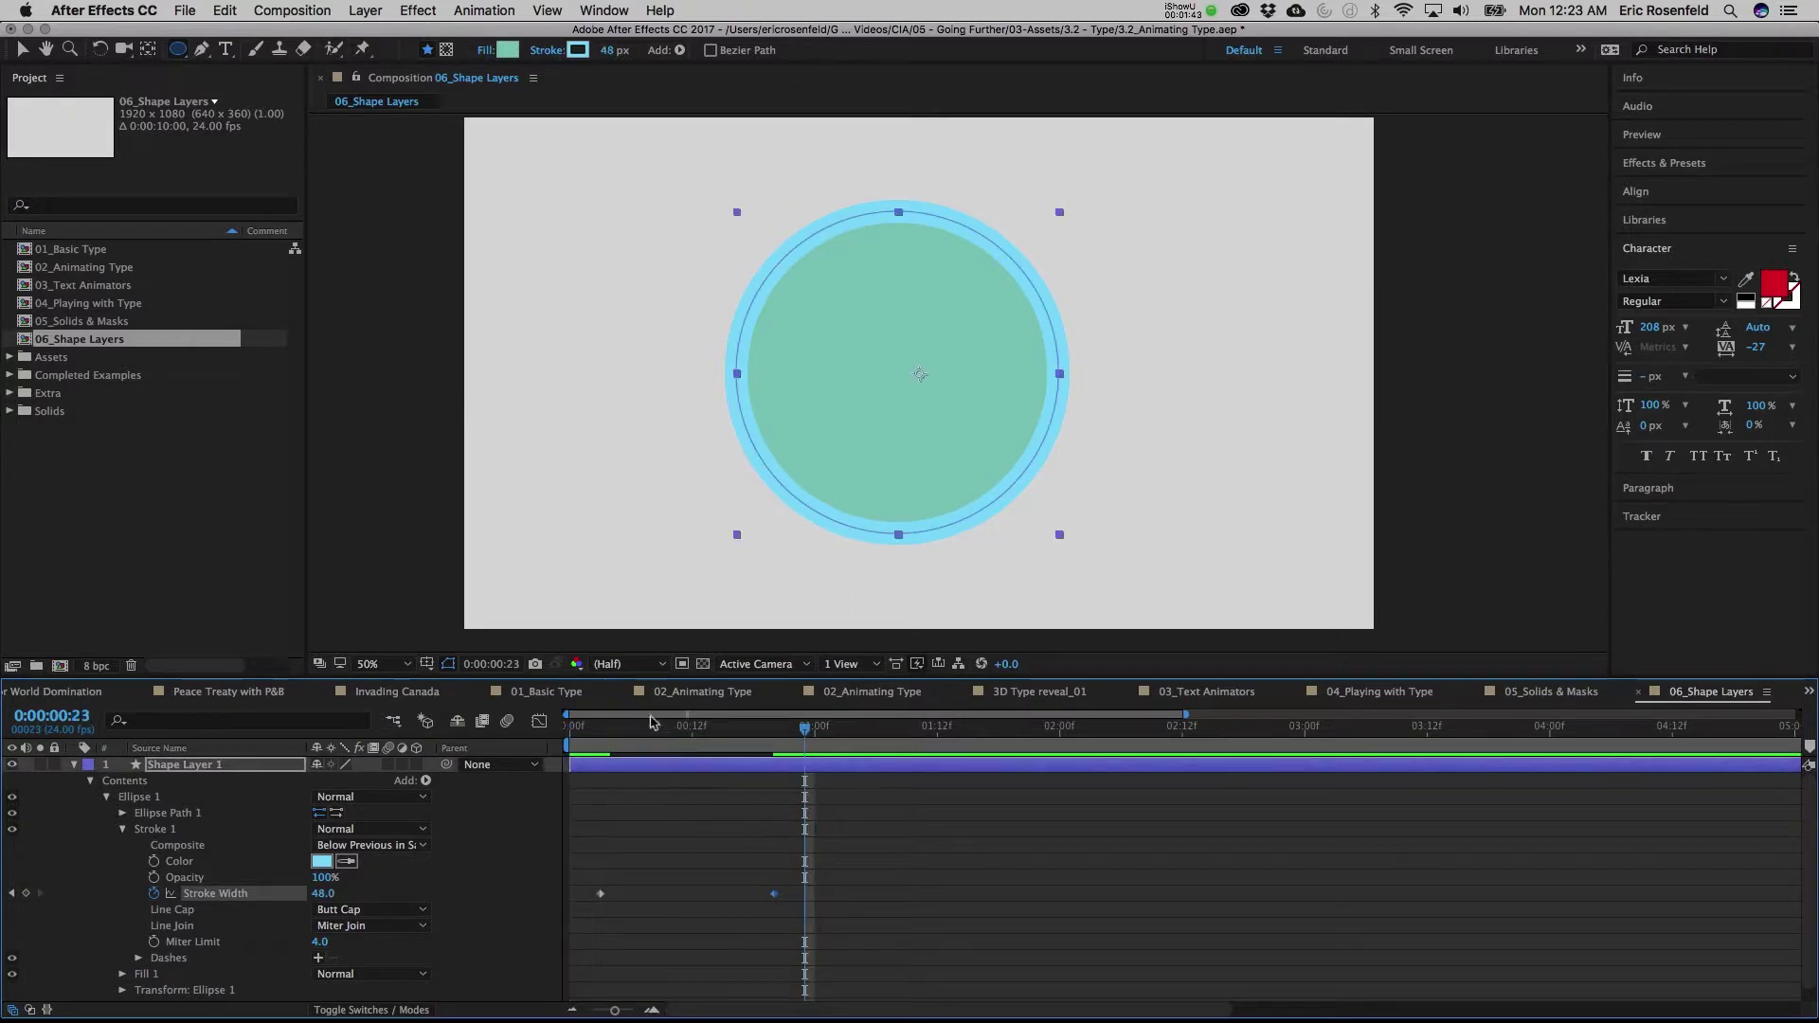
Preview the slower stroke growth from the start and scrub through it to frame 19
left_click(578, 728)
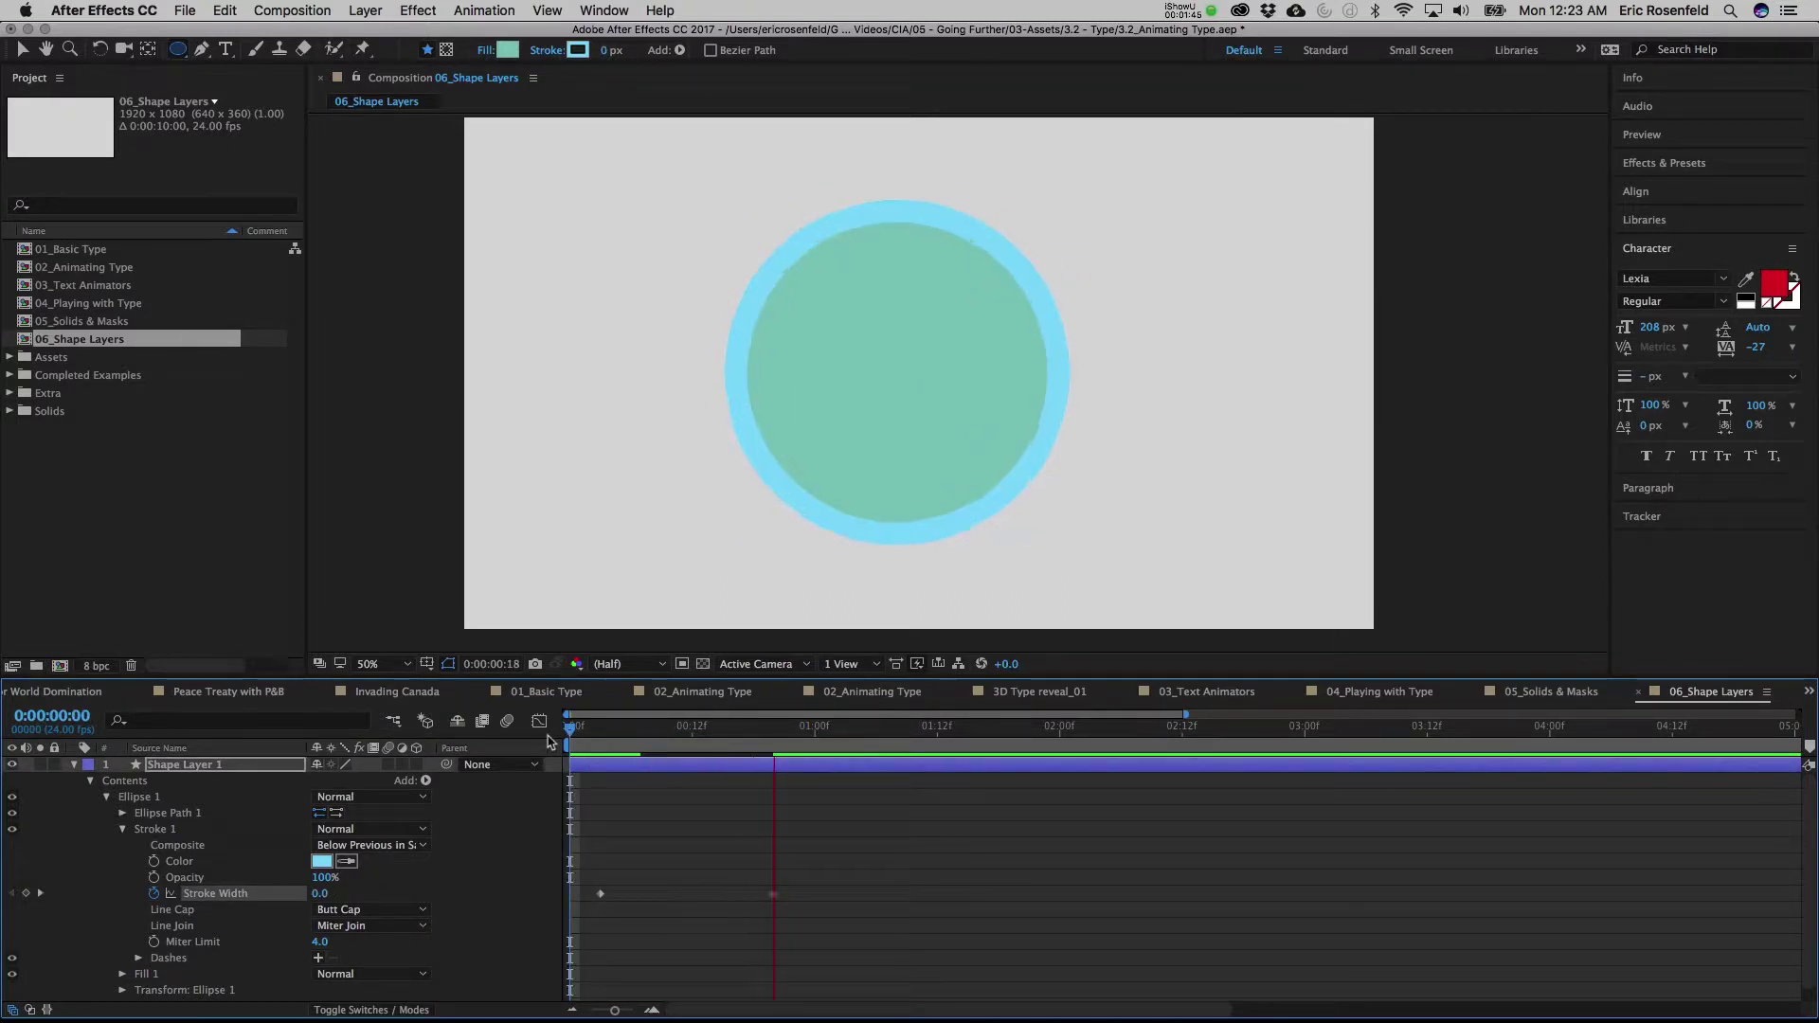
left_click(640, 727)
mouse_move(675, 748)
left_mouse_down()
mouse_move(776, 749)
mouse_move(568, 748)
left_mouse_up()
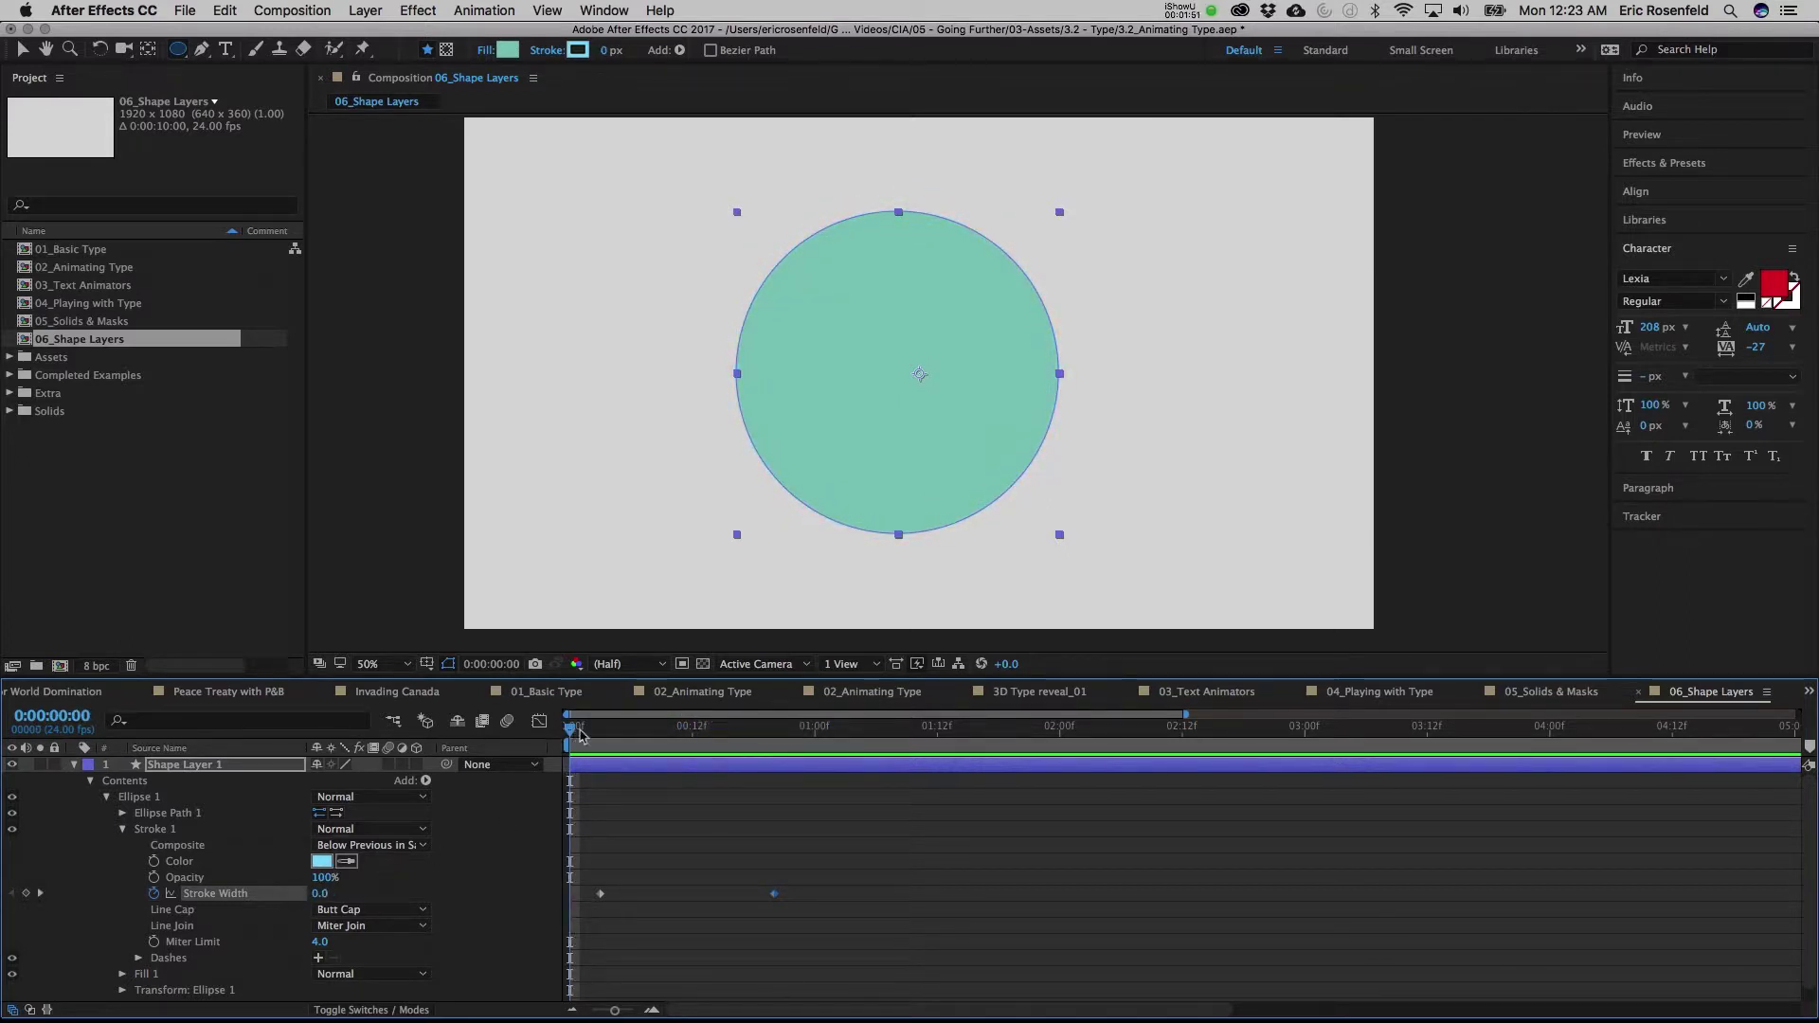
mouse_move(580, 735)
left_mouse_down()
mouse_move(886, 737)
mouse_move(621, 749)
mouse_move(764, 753)
left_mouse_up()
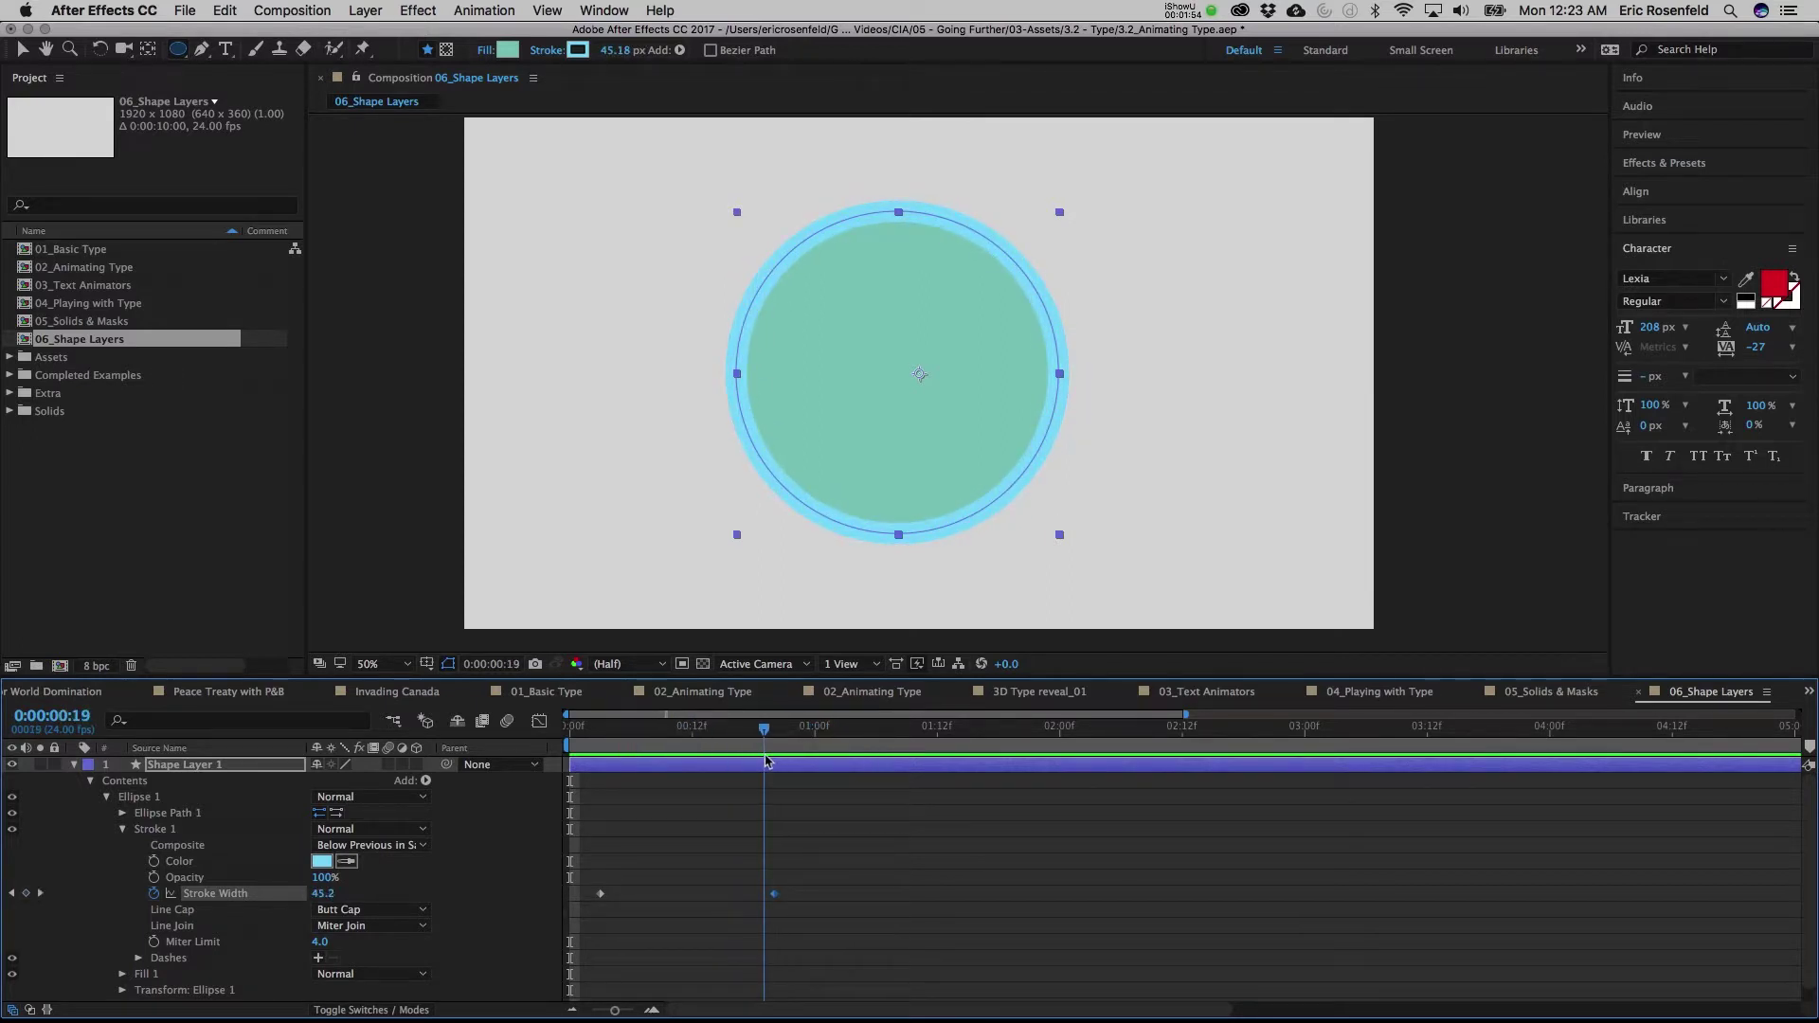
Add a second stroke to the Ellipse 1 group and expand the new stroke's properties
left_click(122, 830)
left_click(121, 814)
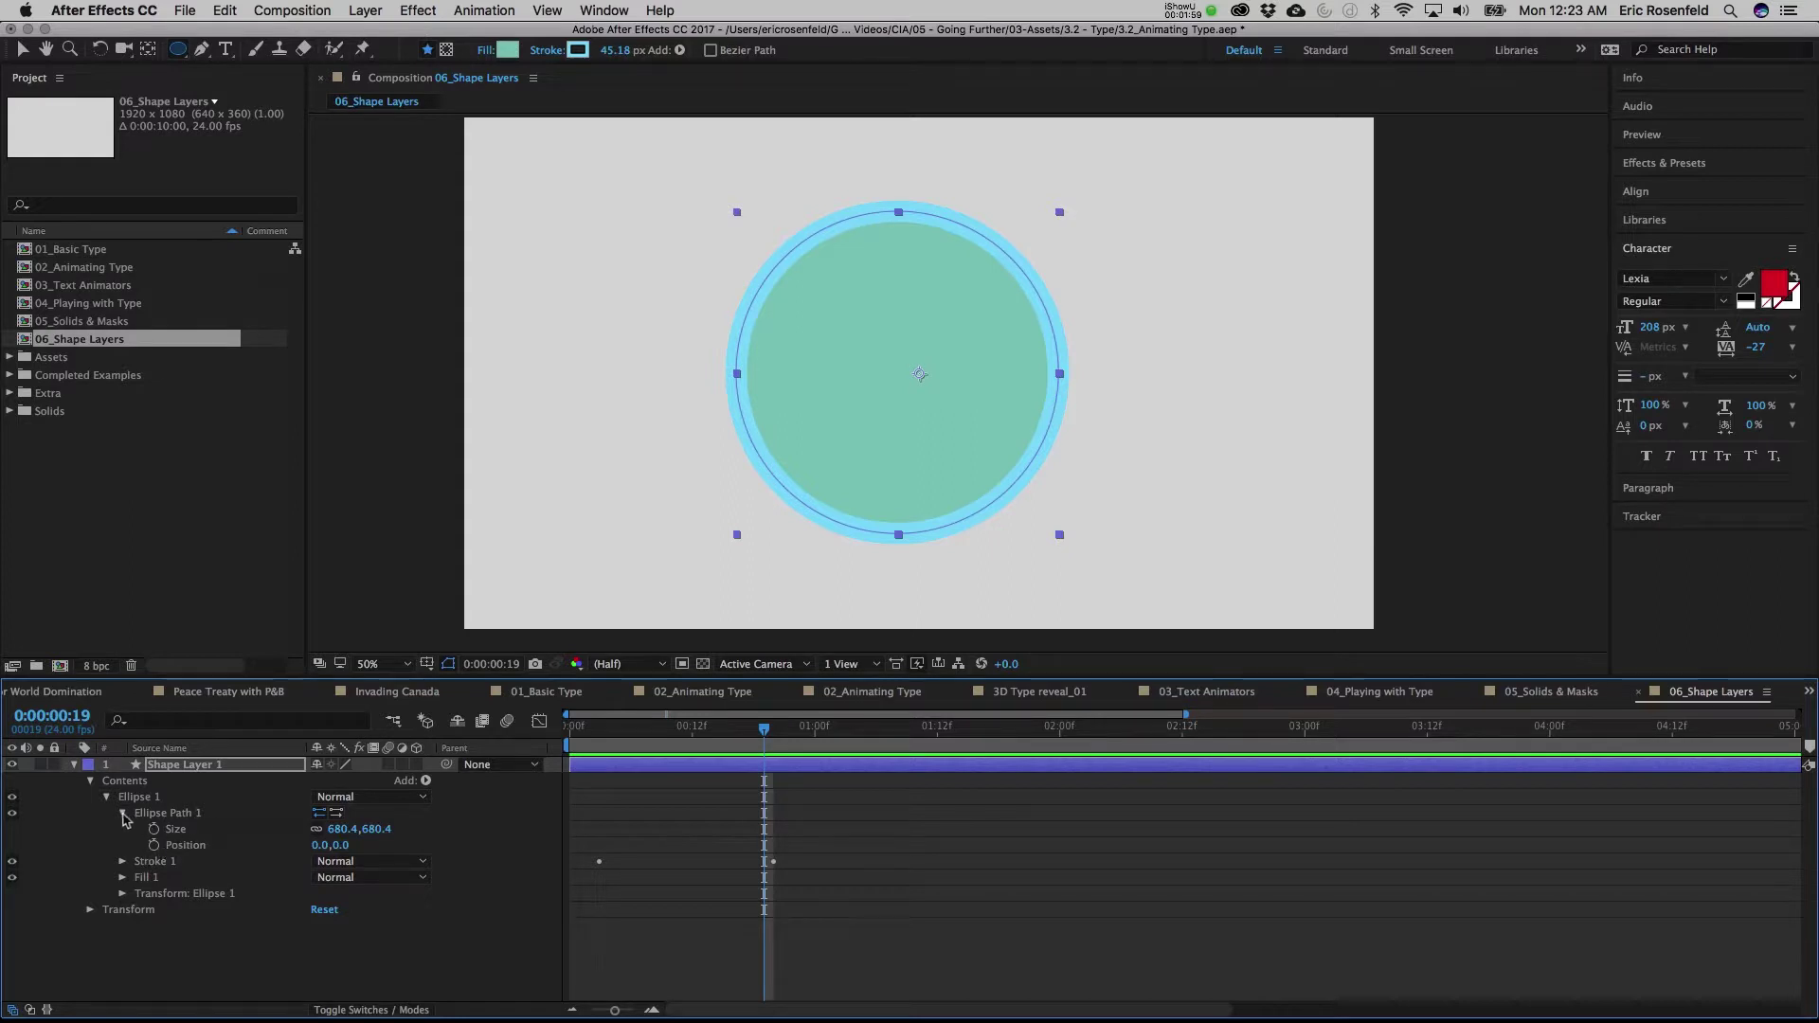
left_click(23, 48)
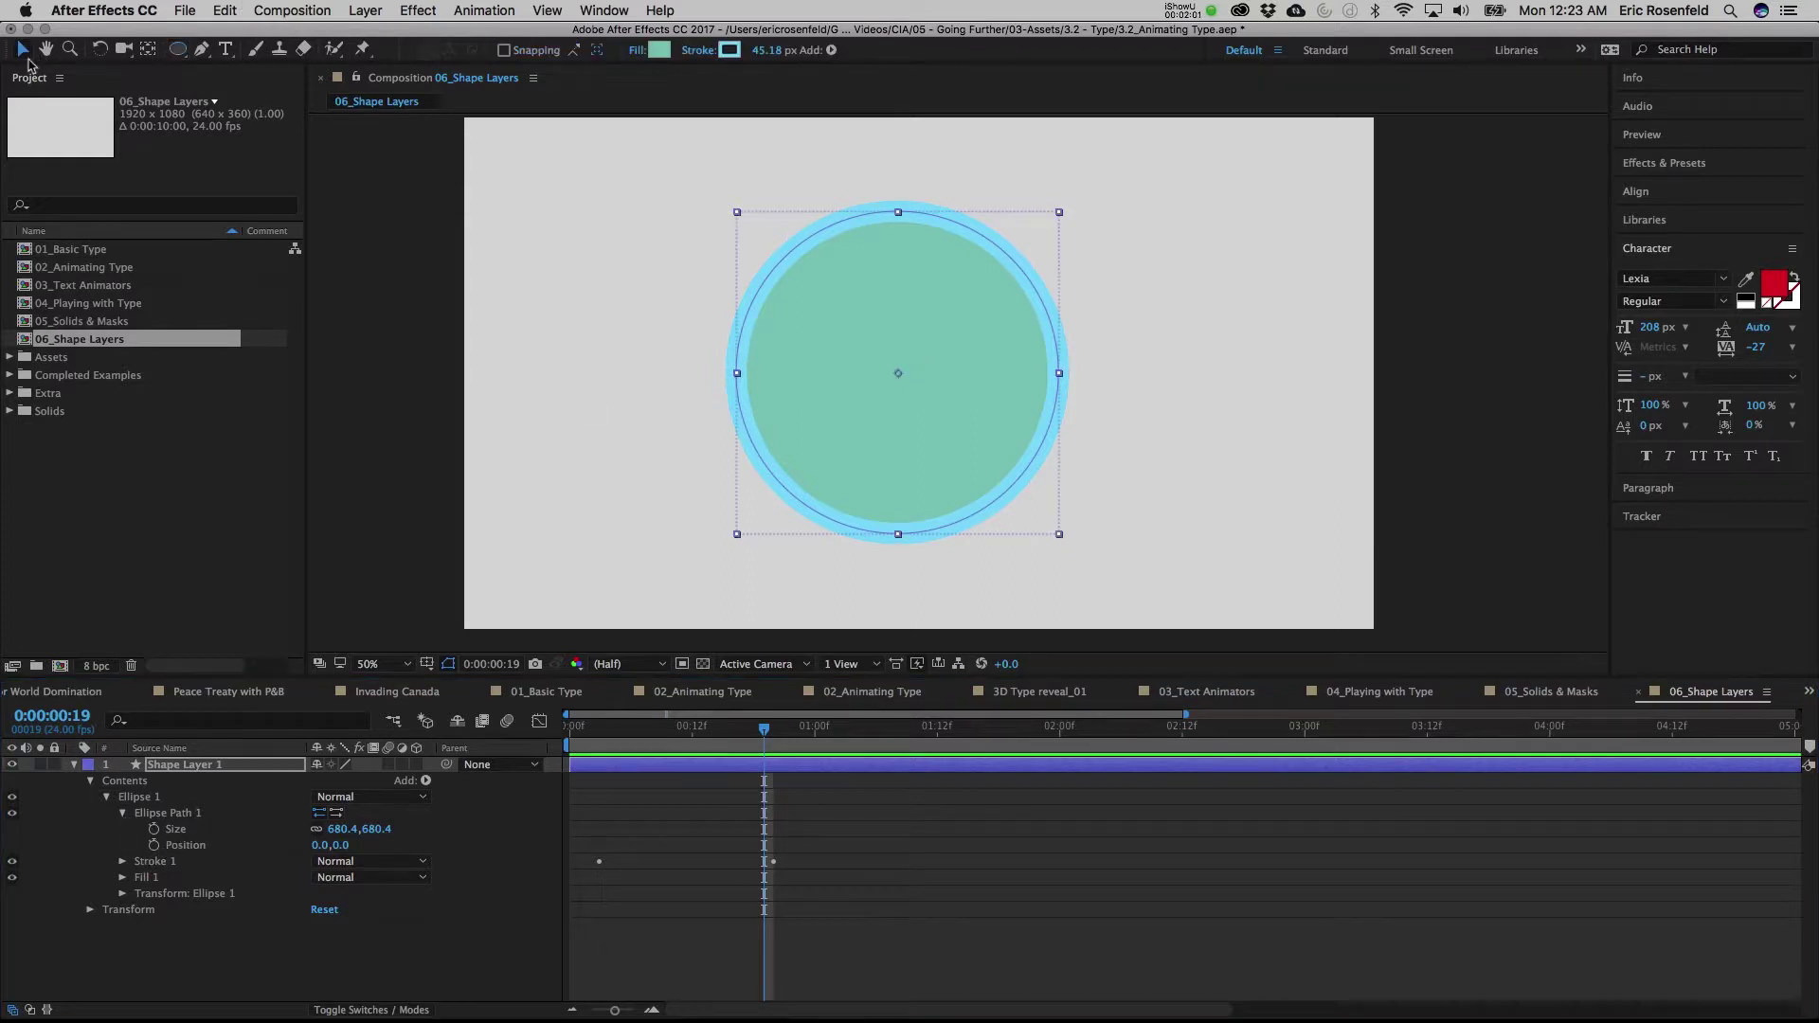
left_click(735, 377)
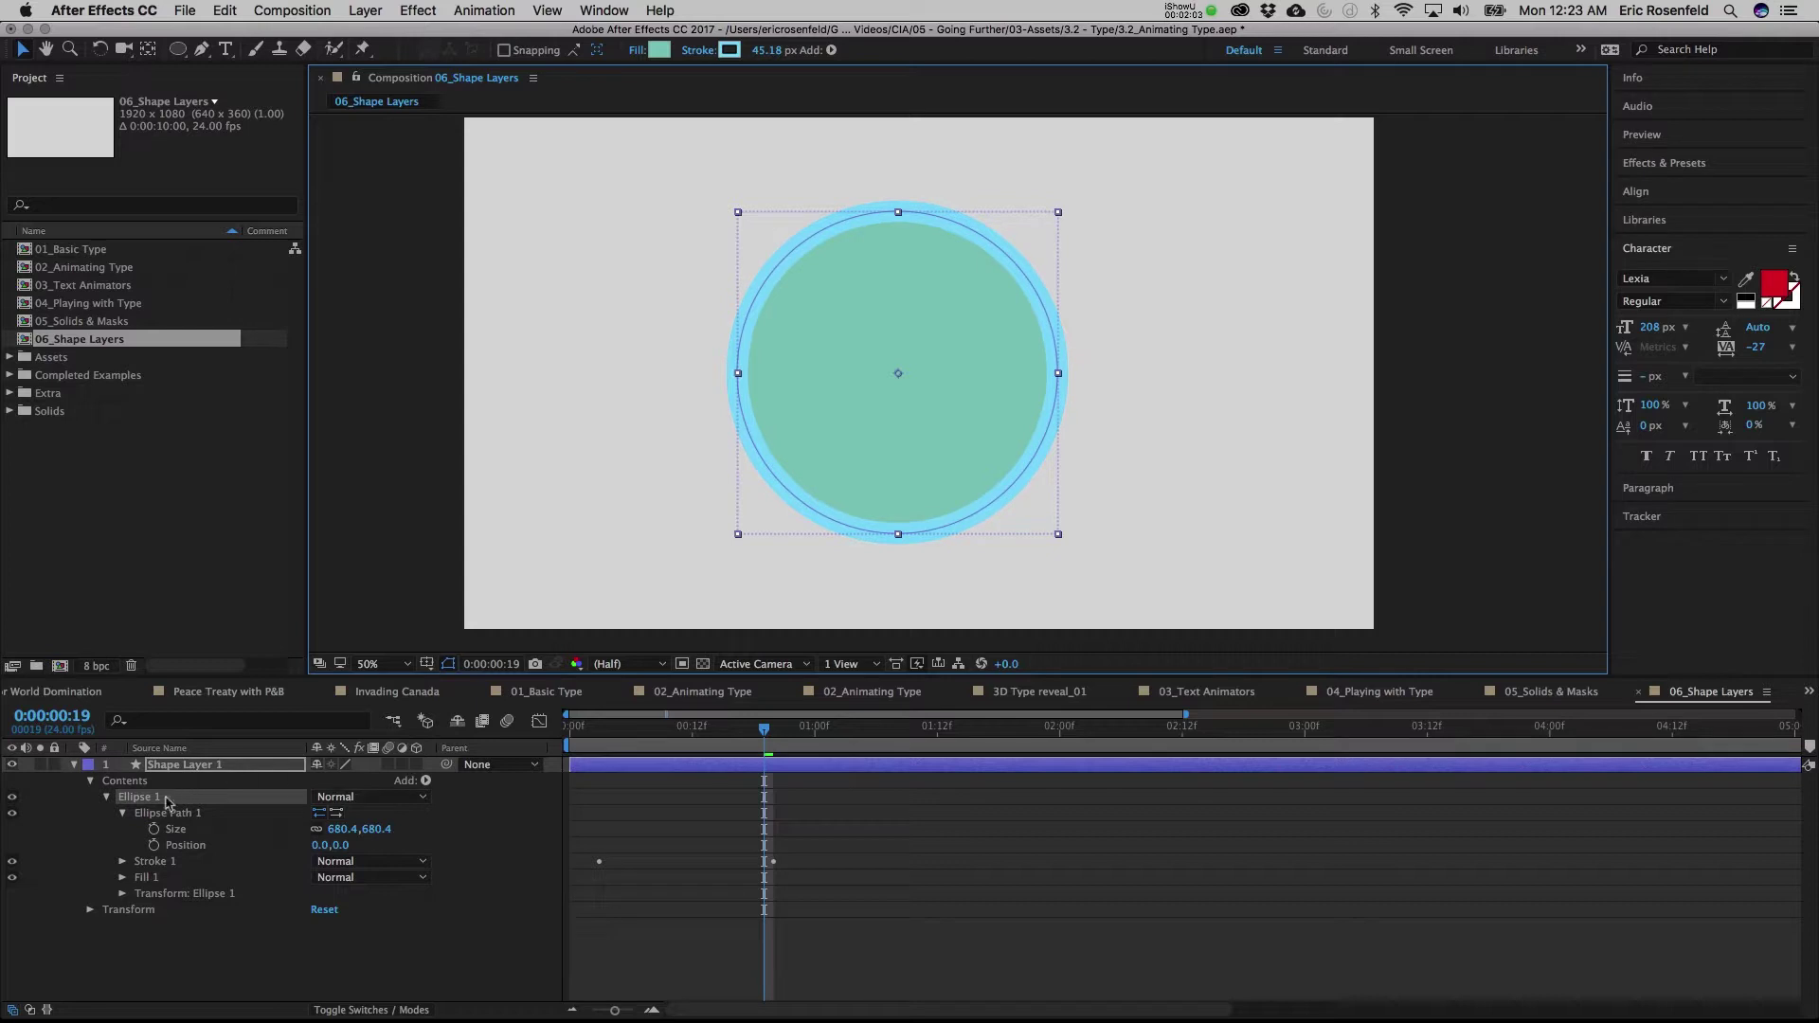
left_click(106, 798)
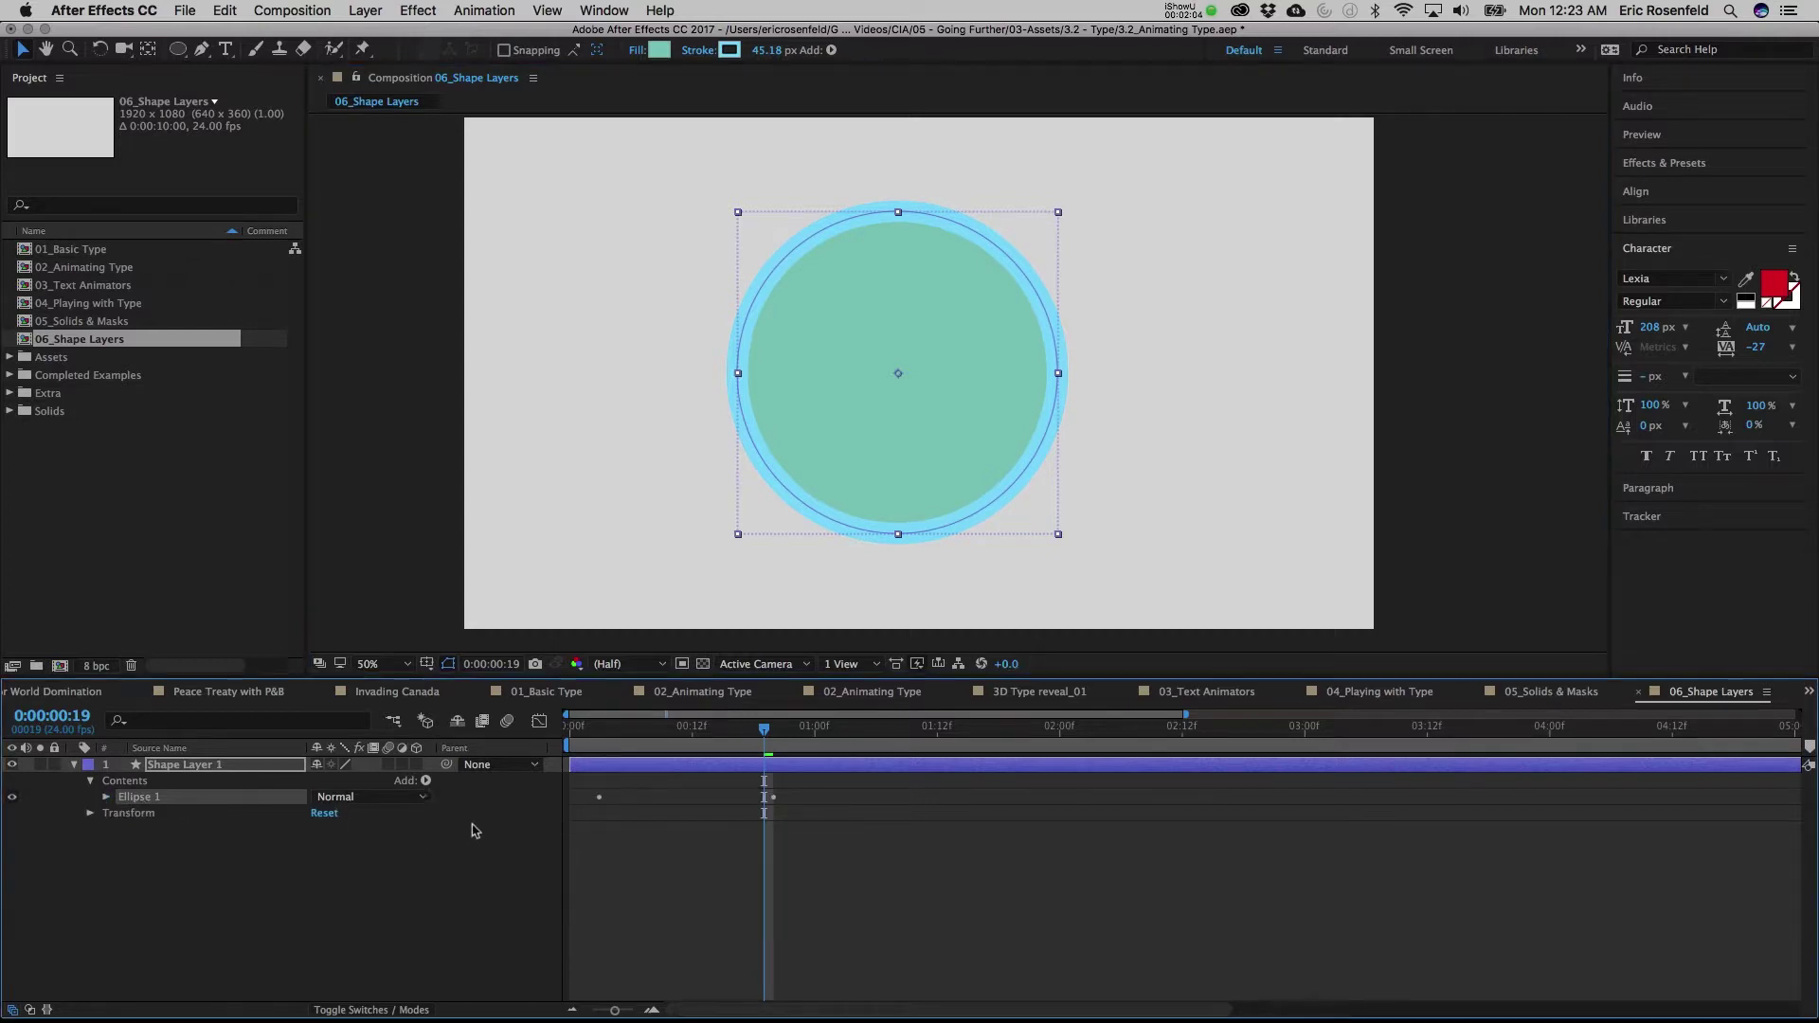
left_click(425, 781)
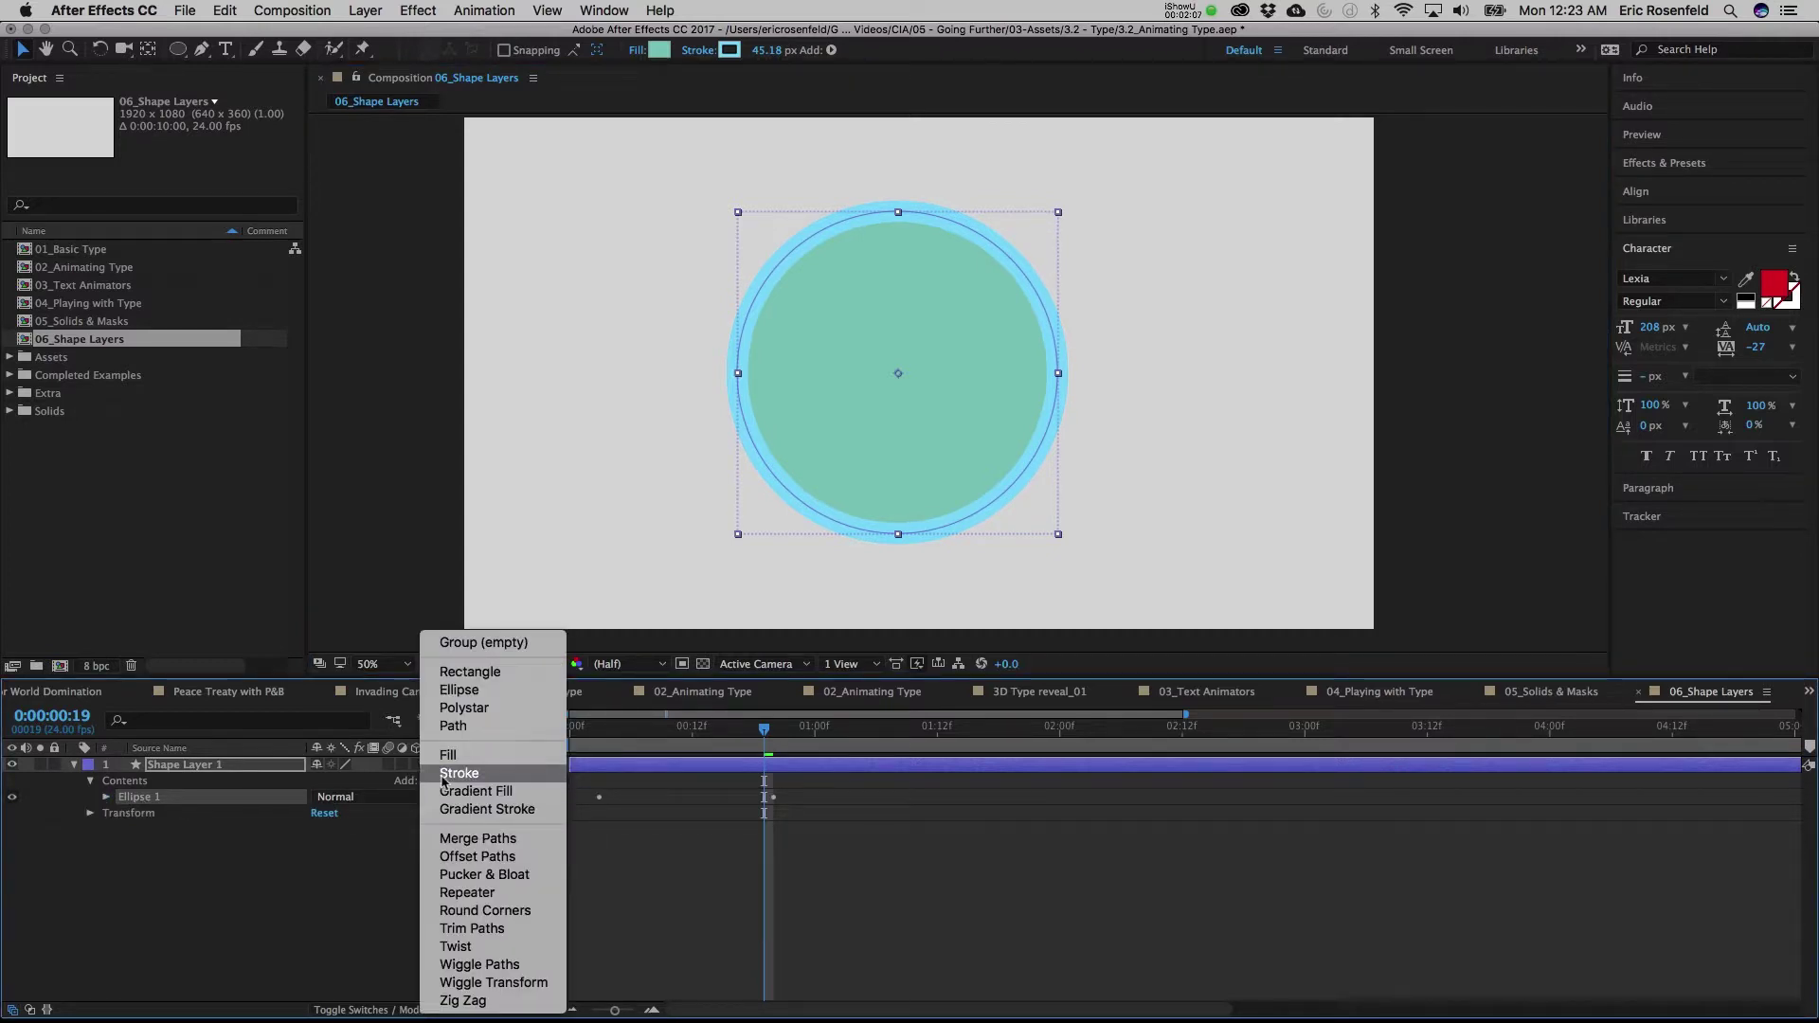
left_click(442, 775)
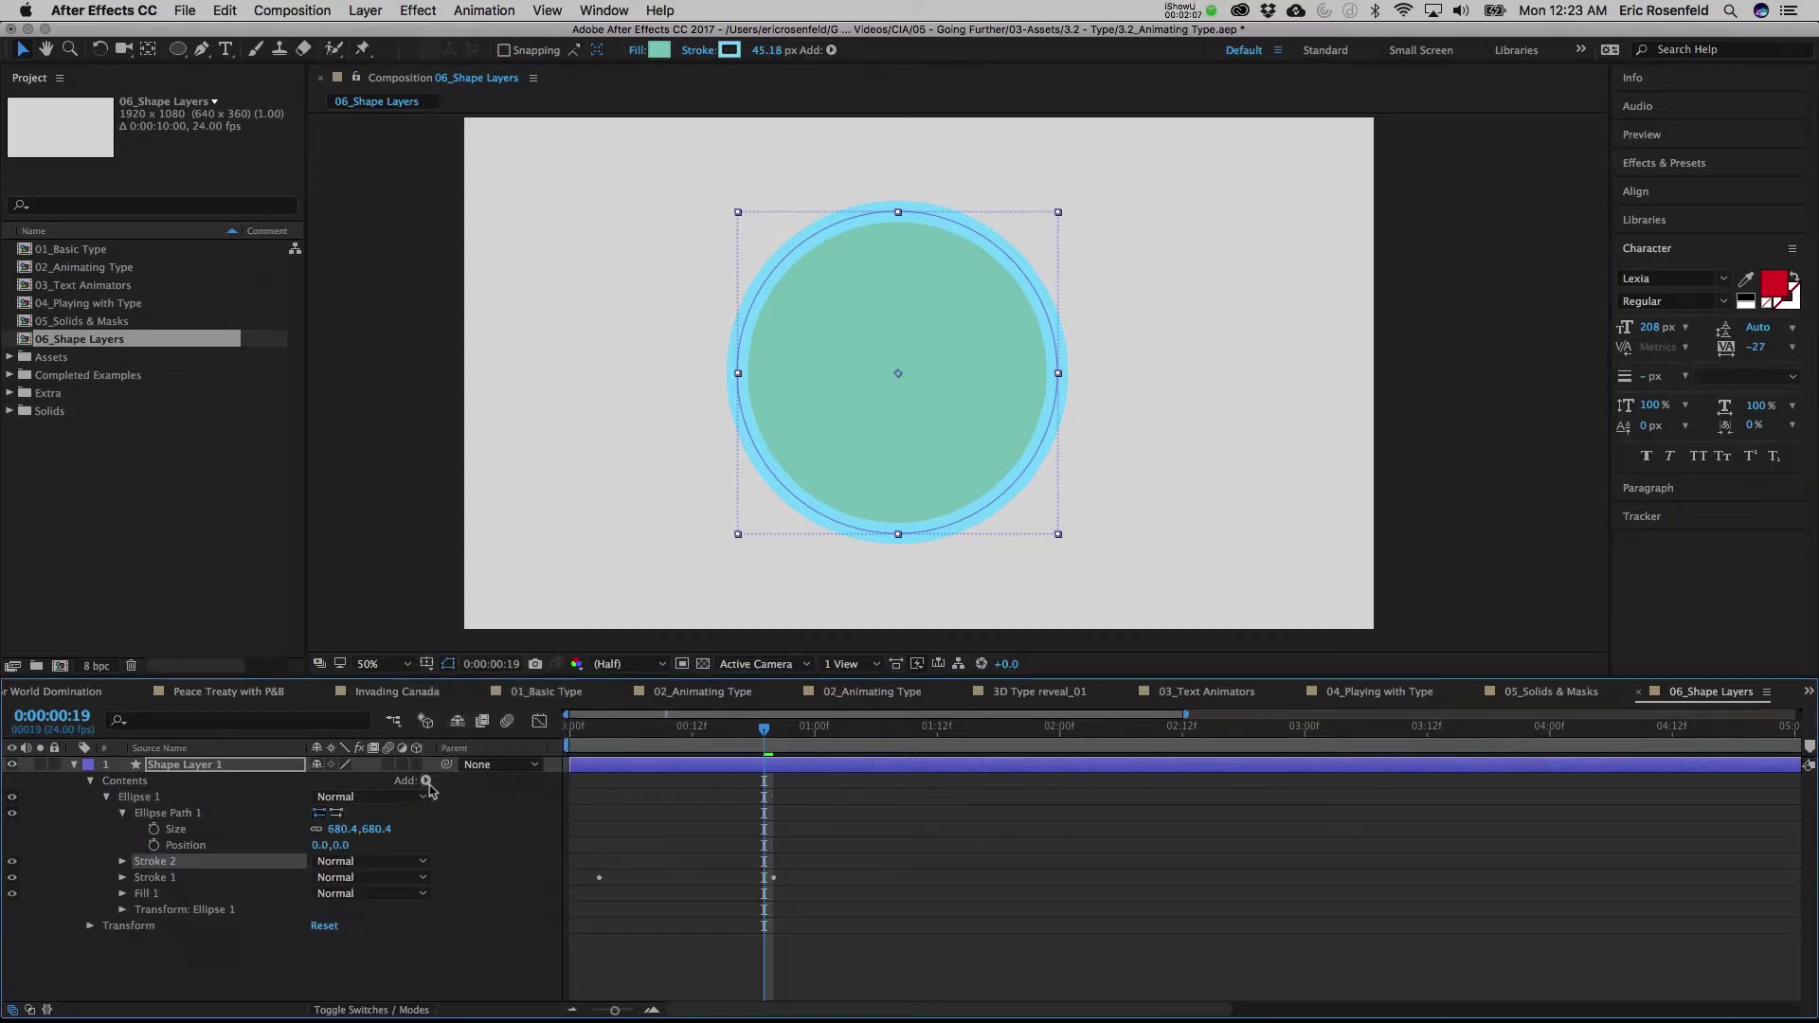
left_click(123, 863)
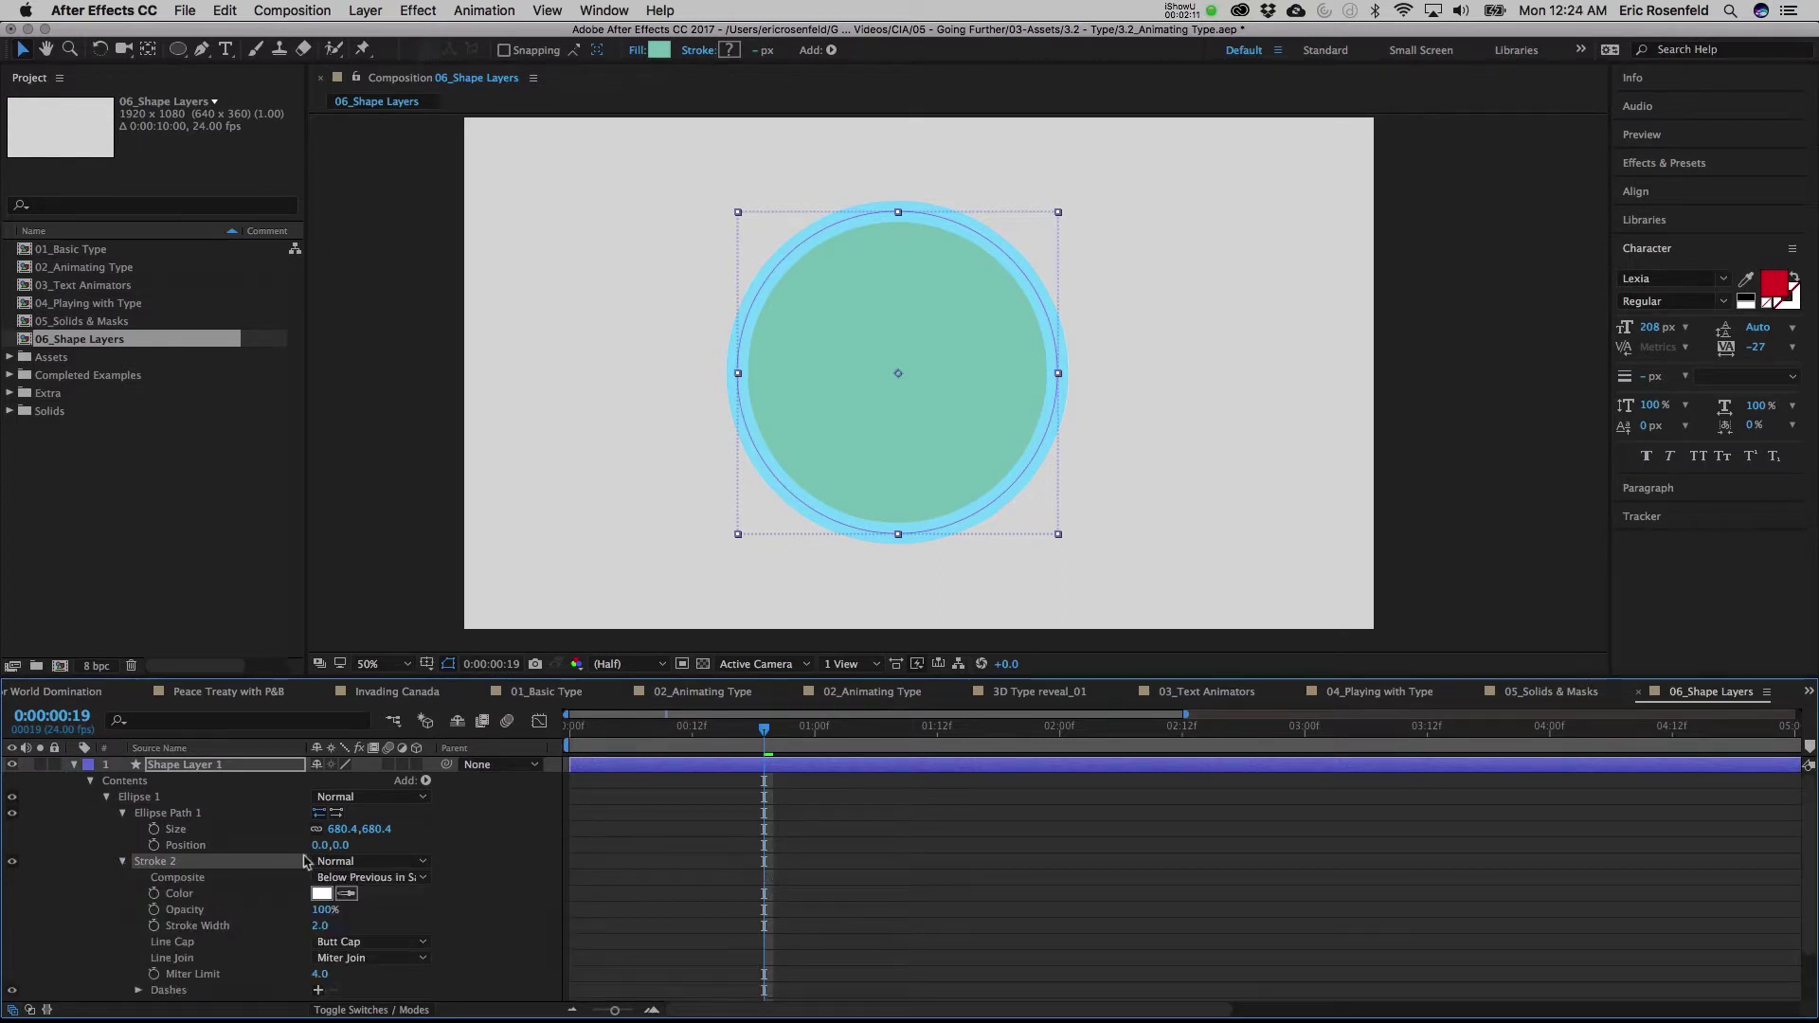
Change the color of Stroke 2 in the Ellipse 1 group from white to magenta
scroll(319, 933, "down", 1)
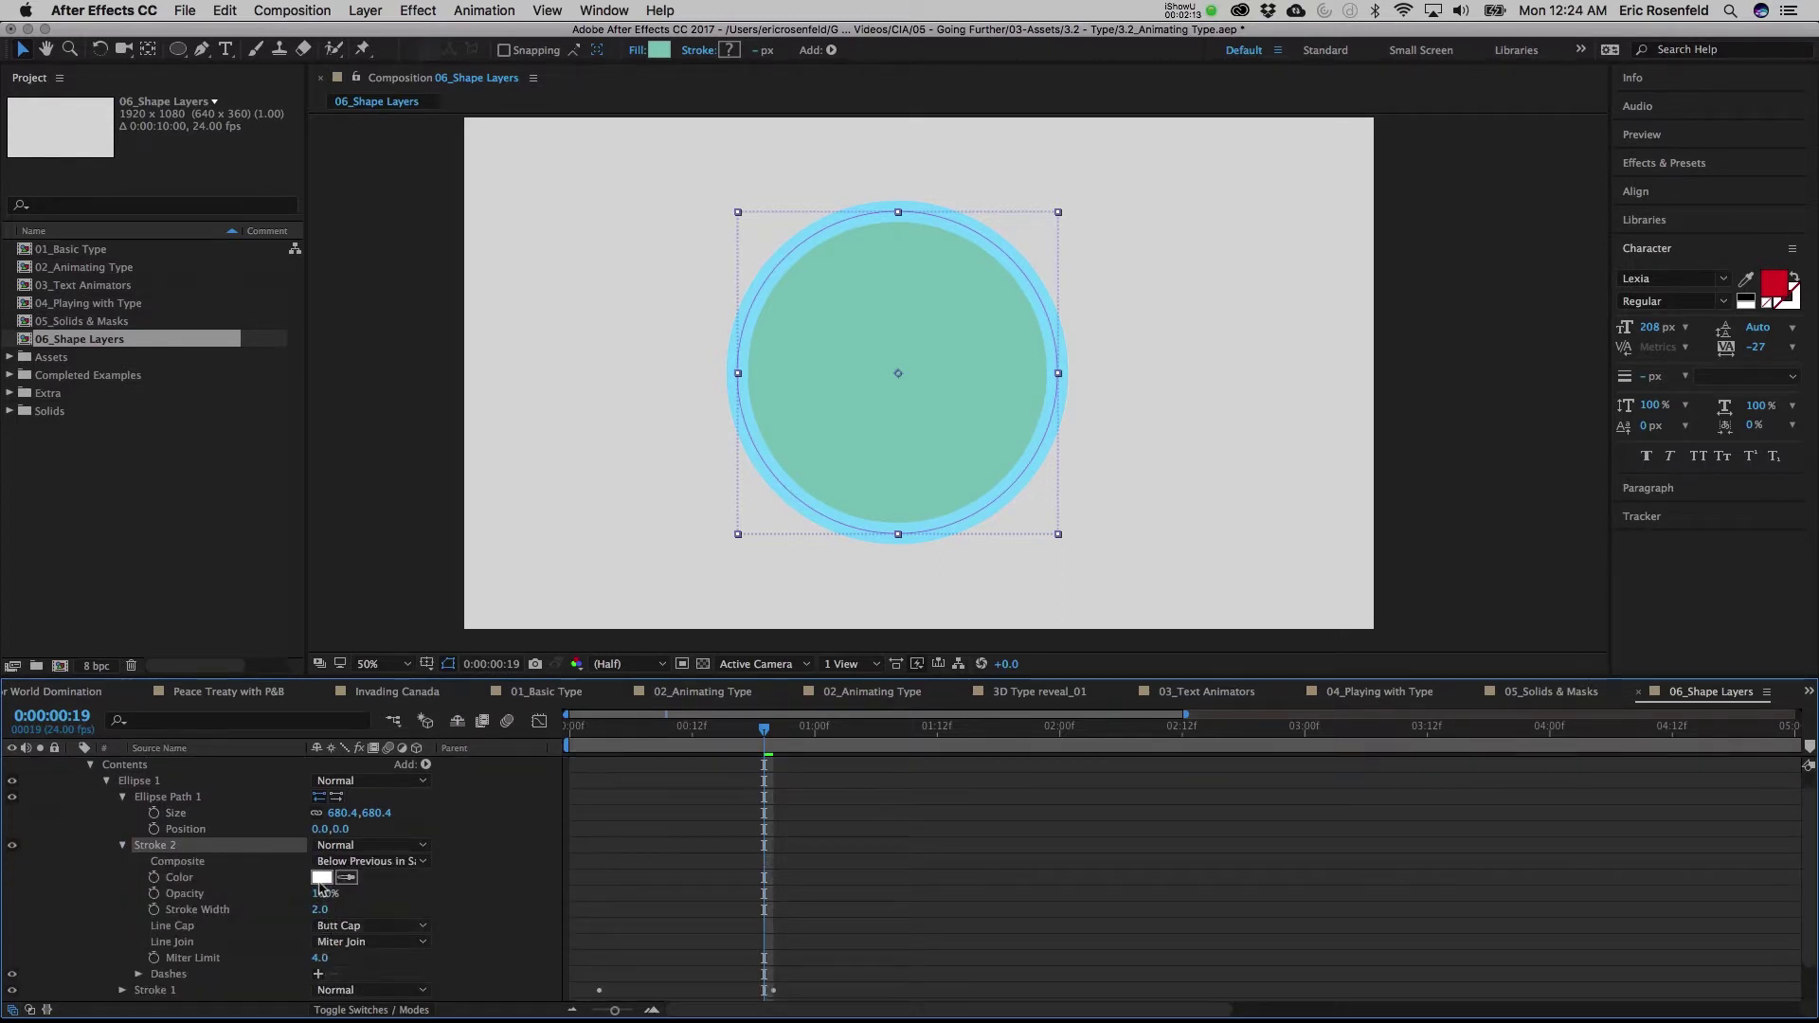
left_click(322, 878)
left_click(219, 252)
left_click(217, 202)
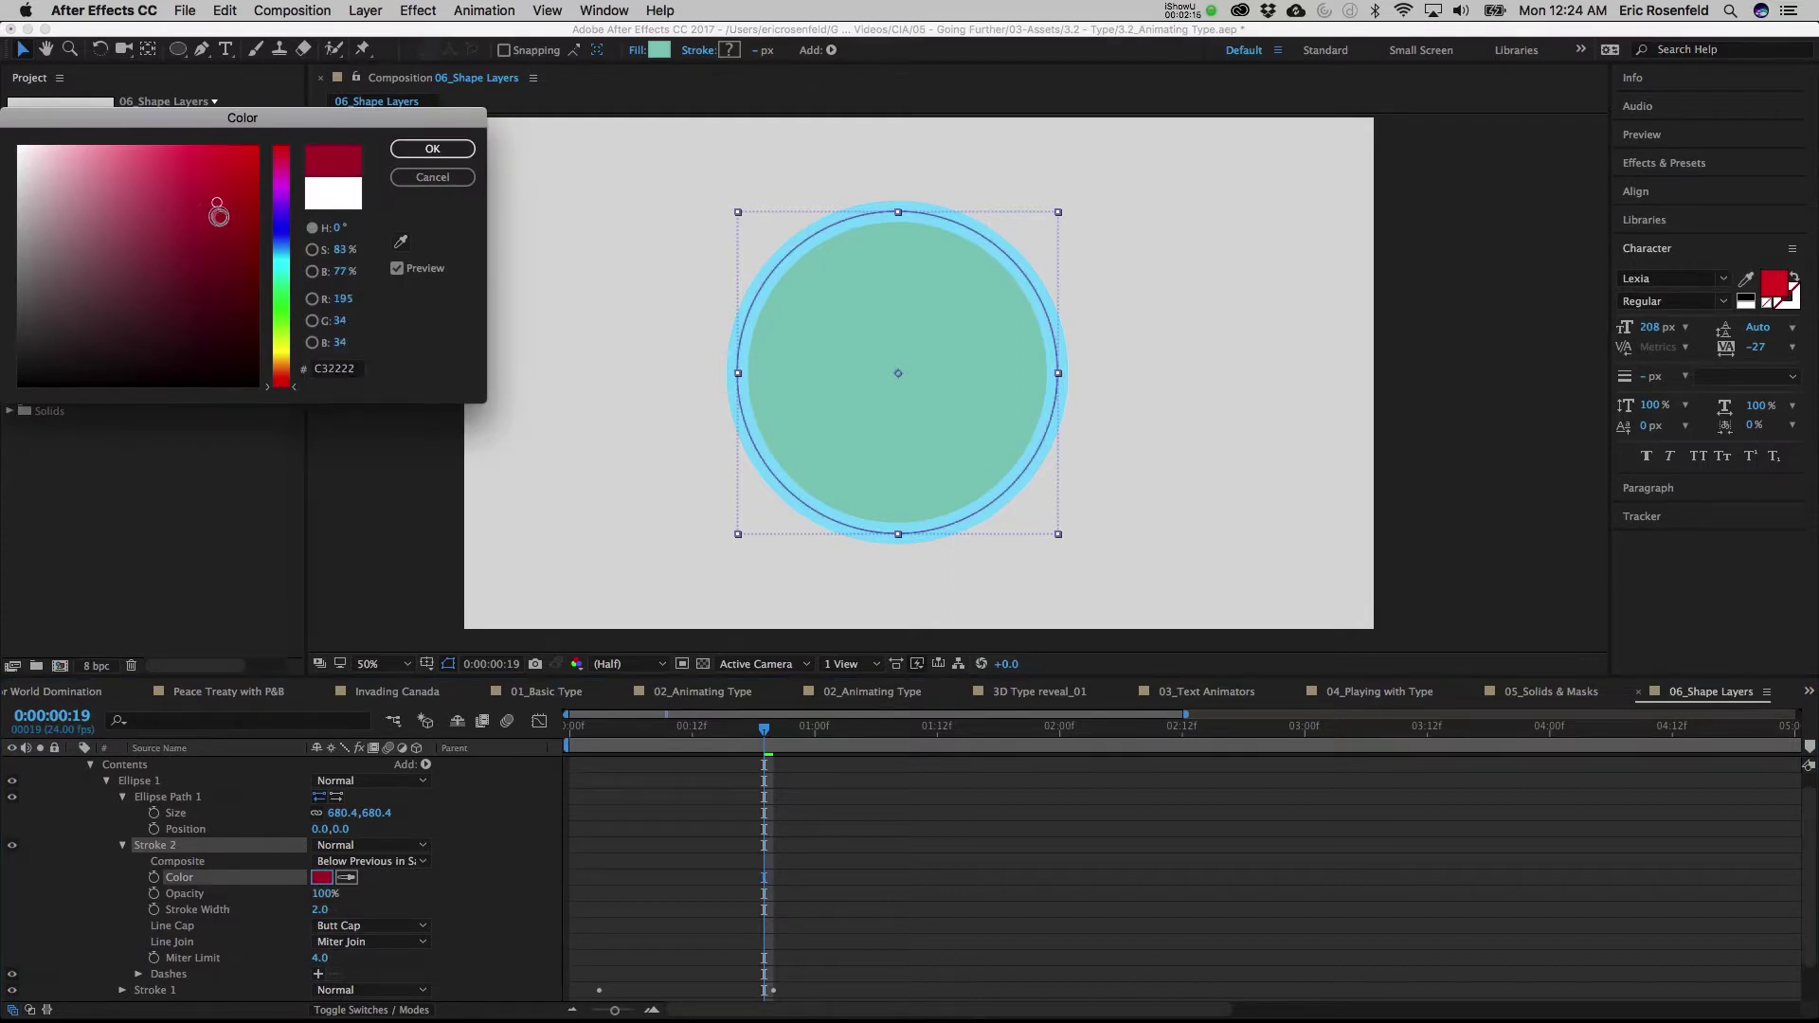
left_click(281, 178)
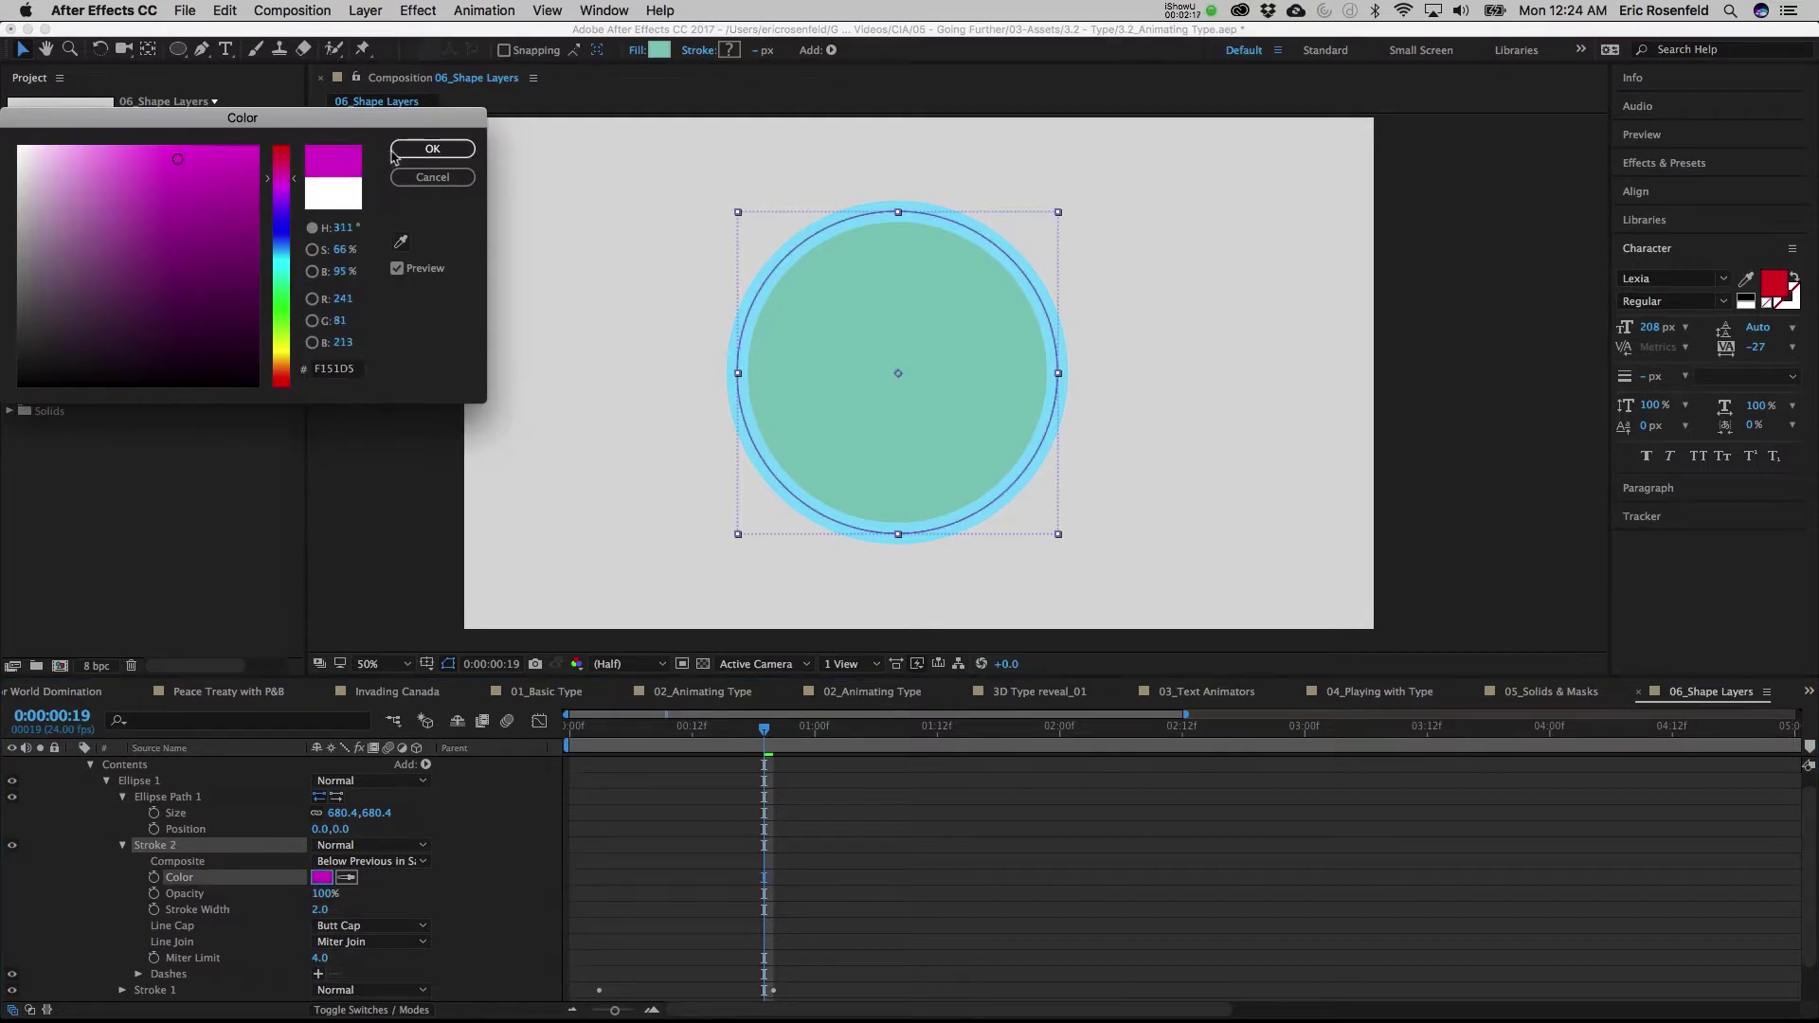
left_click(432, 148)
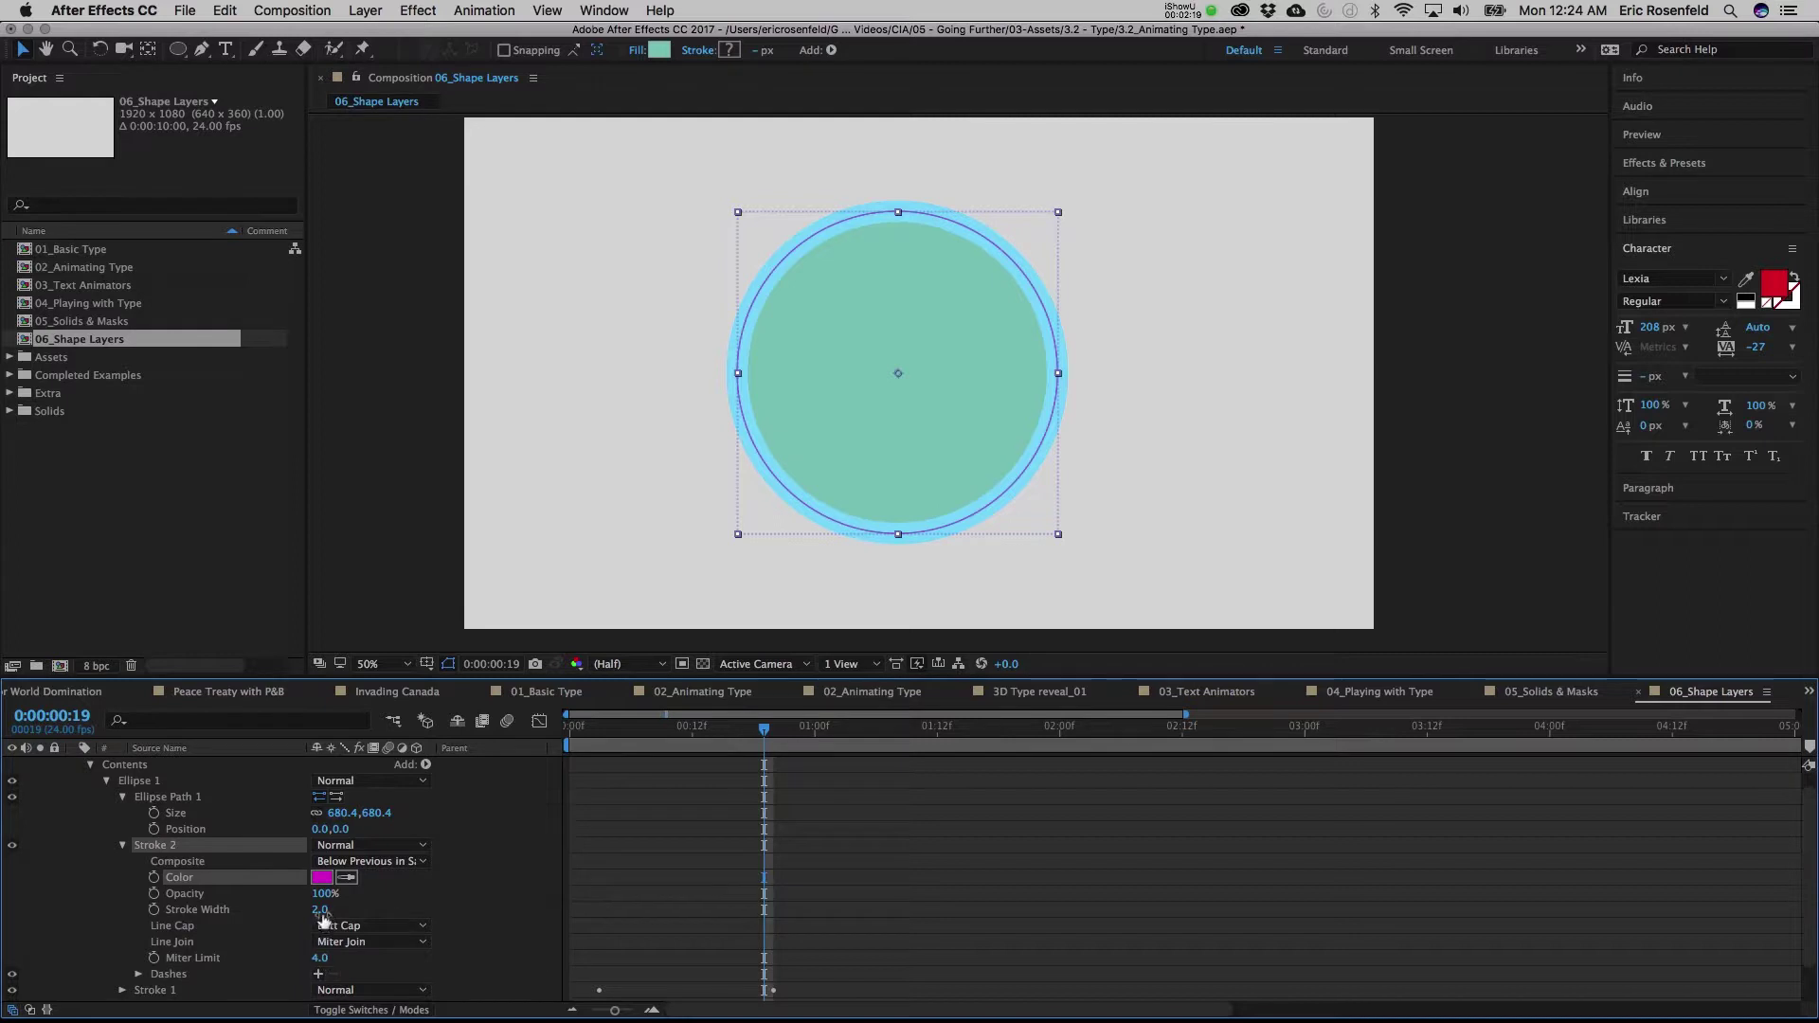
Try Stroke 2 at width 58 with Composite set to Above Previous, reduce the width to 0 and restore Below Previous
left_click_drag(320, 910, 369, 915)
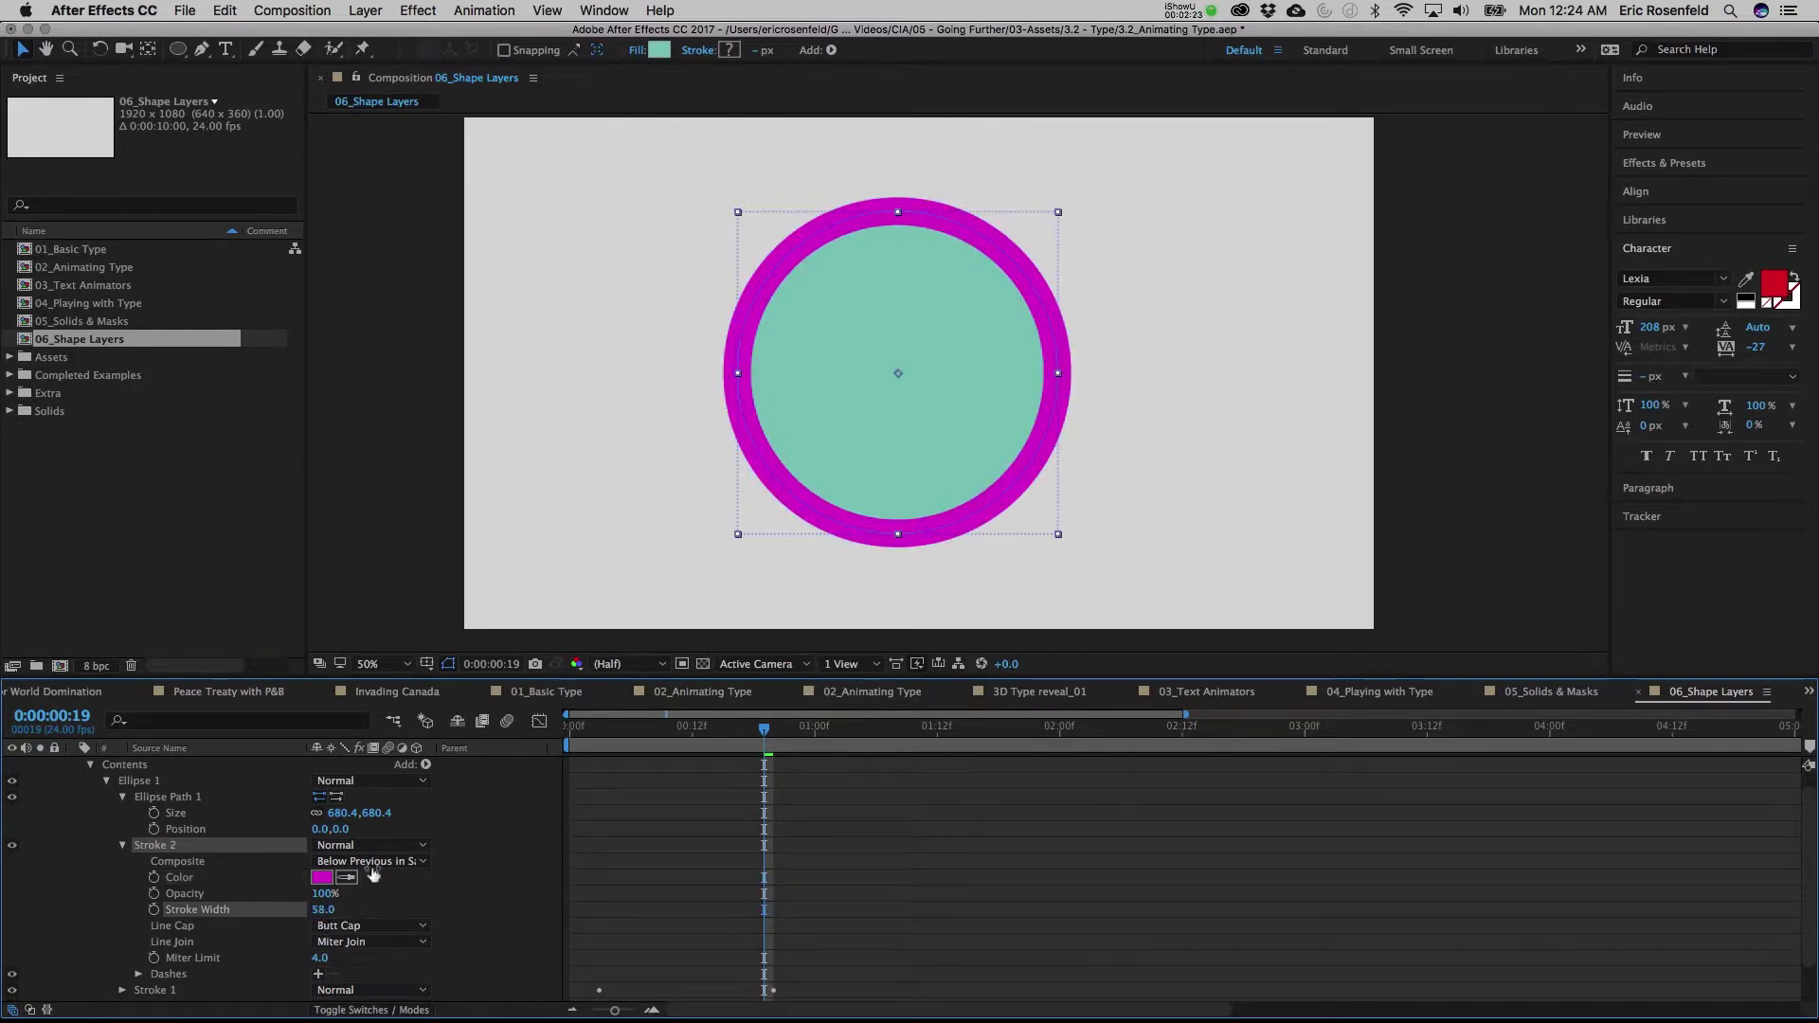
left_click(372, 865)
left_click(350, 870)
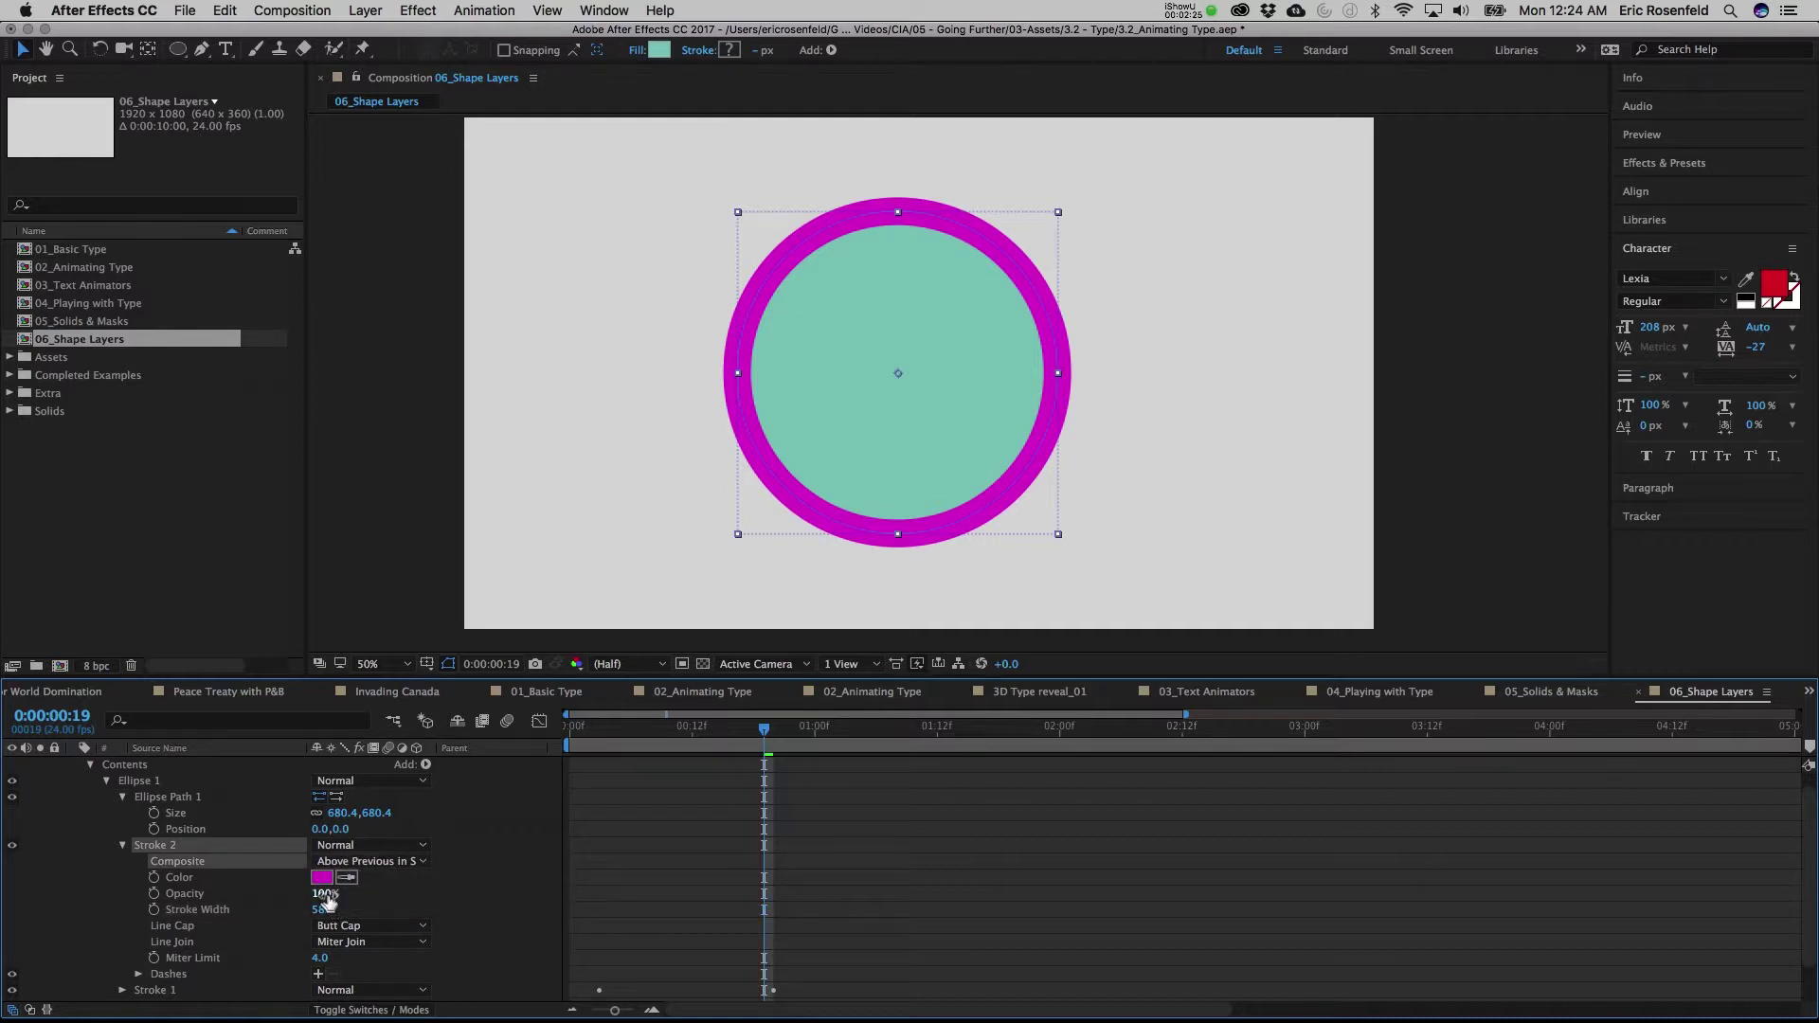
mouse_move(322, 912)
left_mouse_down()
mouse_move(346, 911)
mouse_move(279, 910)
mouse_move(355, 910)
mouse_move(275, 911)
left_mouse_up()
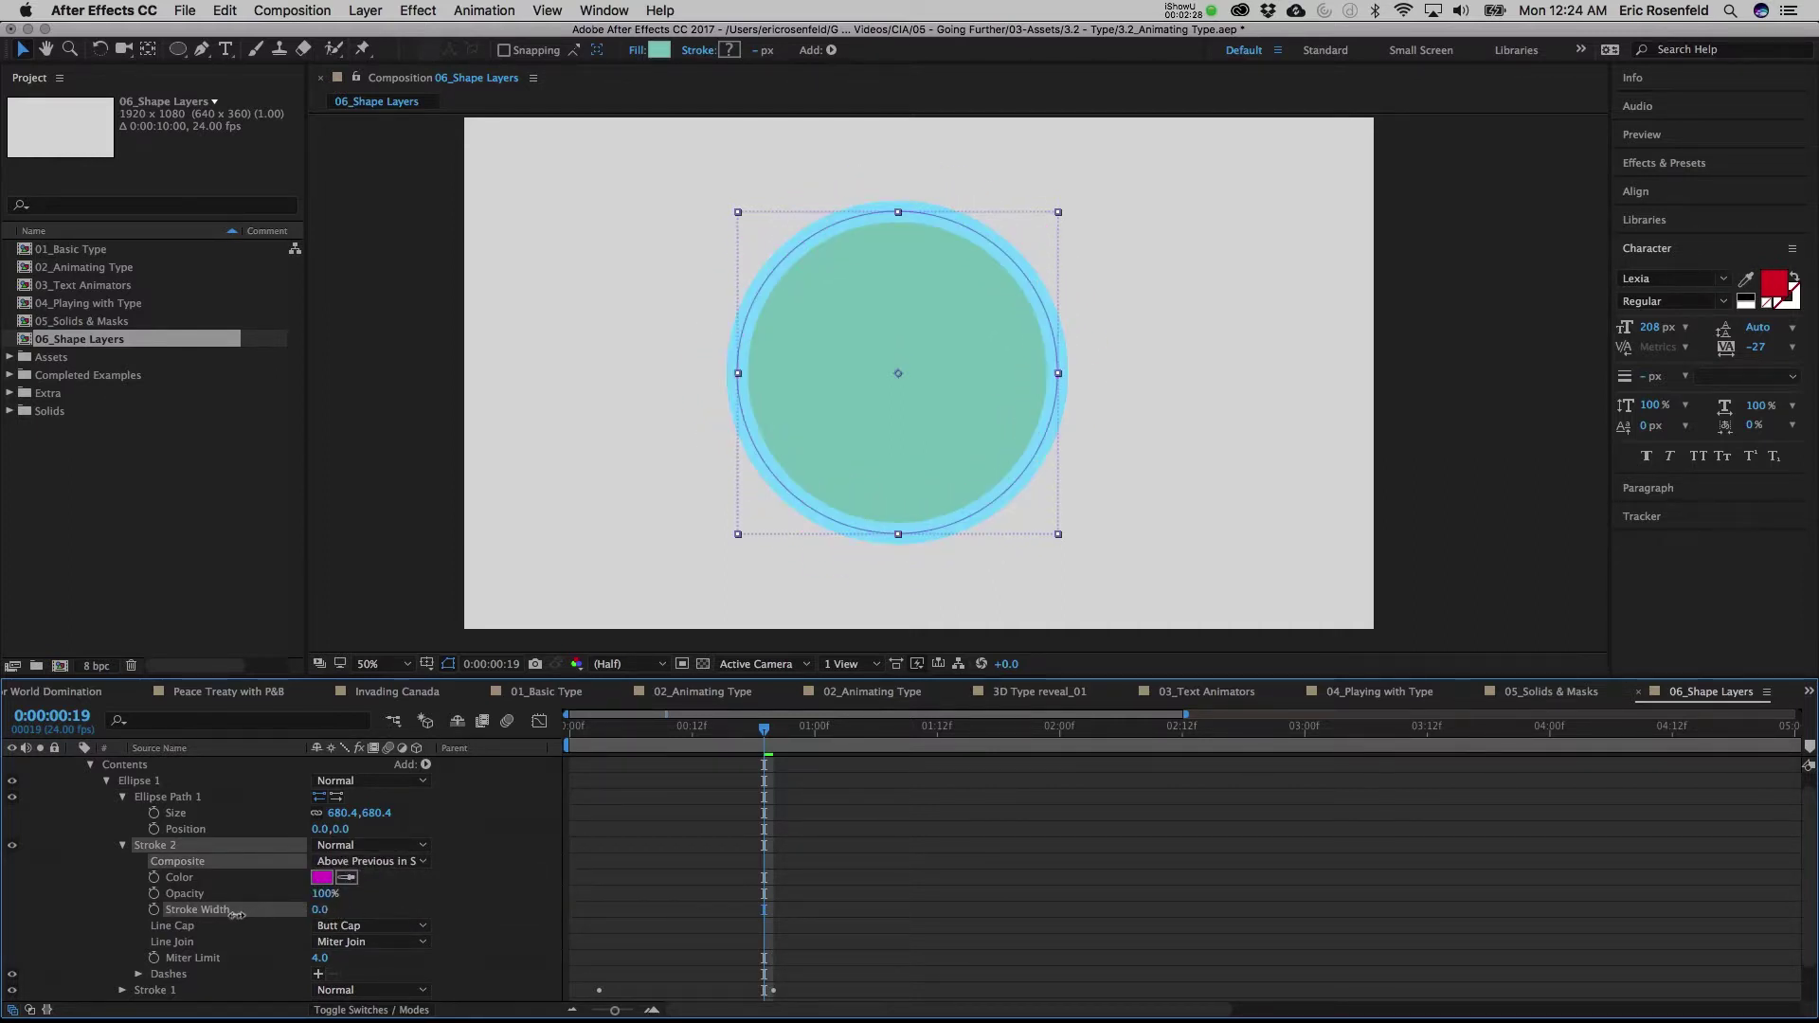
left_click(338, 864)
left_click(341, 880)
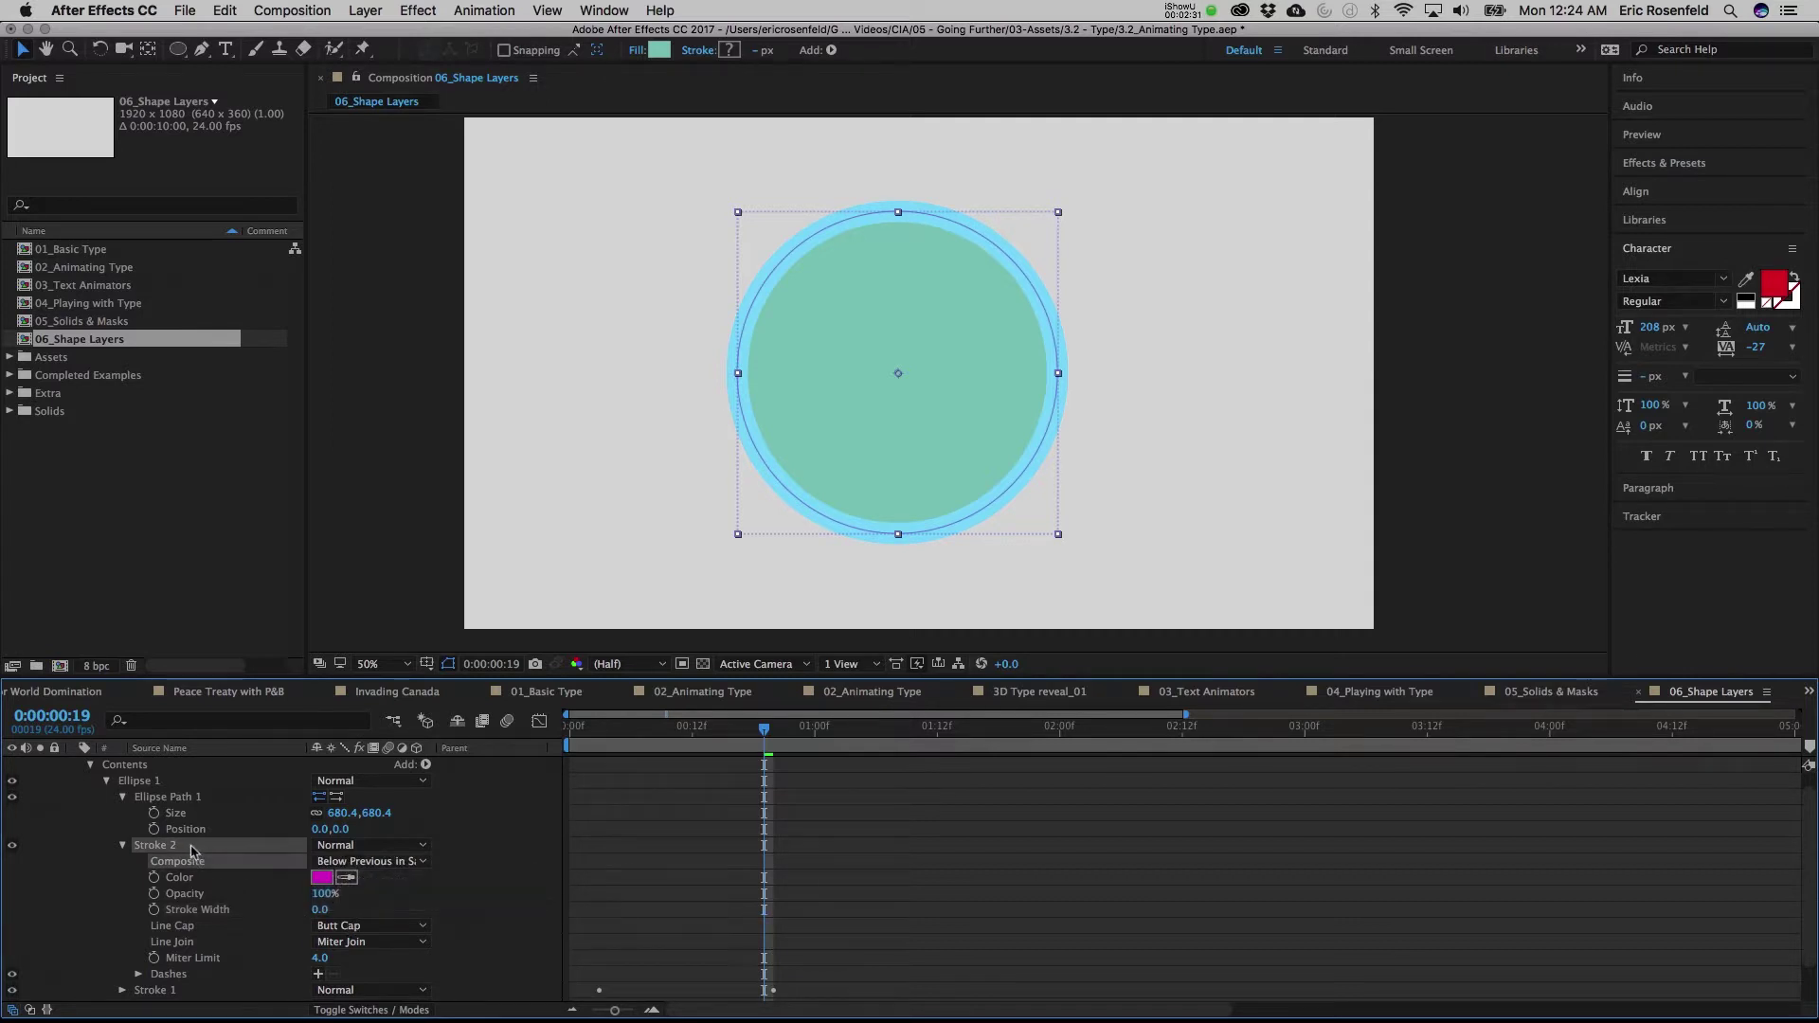
Move Stroke 1 above Stroke 2 in the Ellipse 1 group and widen Stroke 2 to 156
left_click_drag(163, 990, 178, 845)
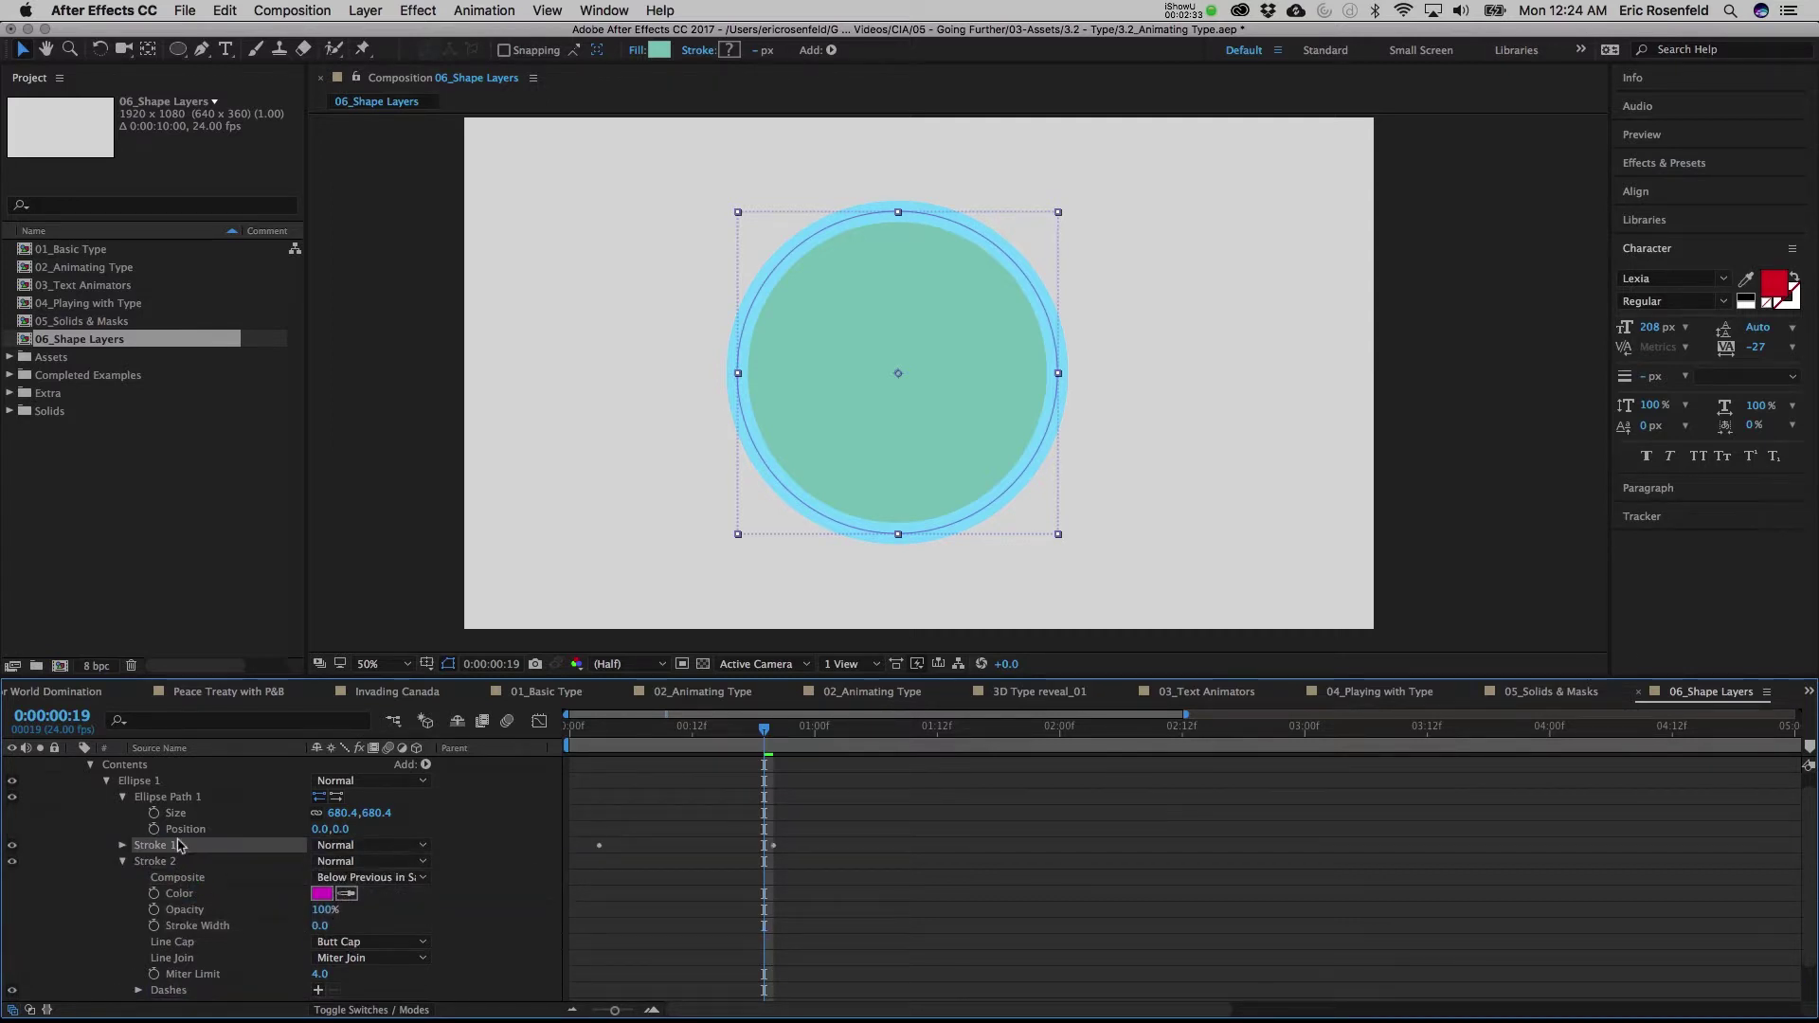
mouse_move(321, 911)
left_mouse_down()
mouse_move(682, 893)
mouse_move(473, 900)
left_mouse_up()
Keyframe Stroke 2's Stroke Width at frame 4 and set it to 113 at frame 23
left_click_drag(661, 743, 610, 744)
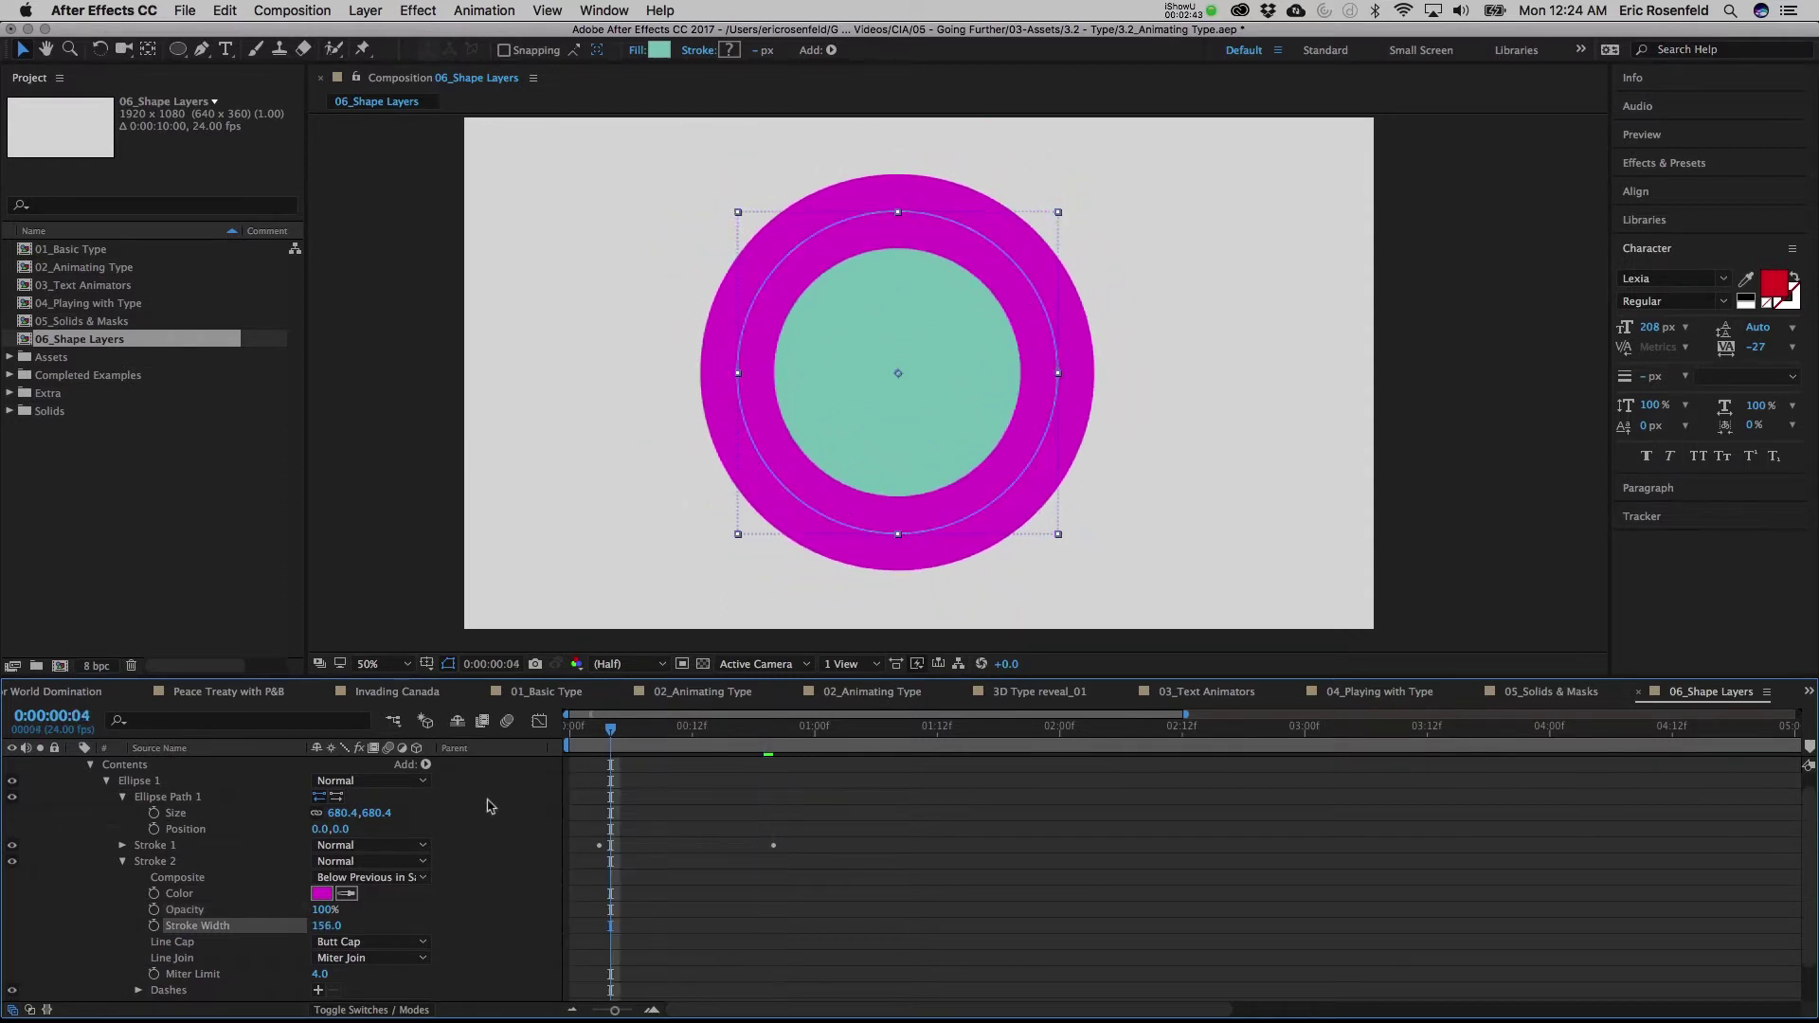
left_click(154, 926)
left_click(805, 727)
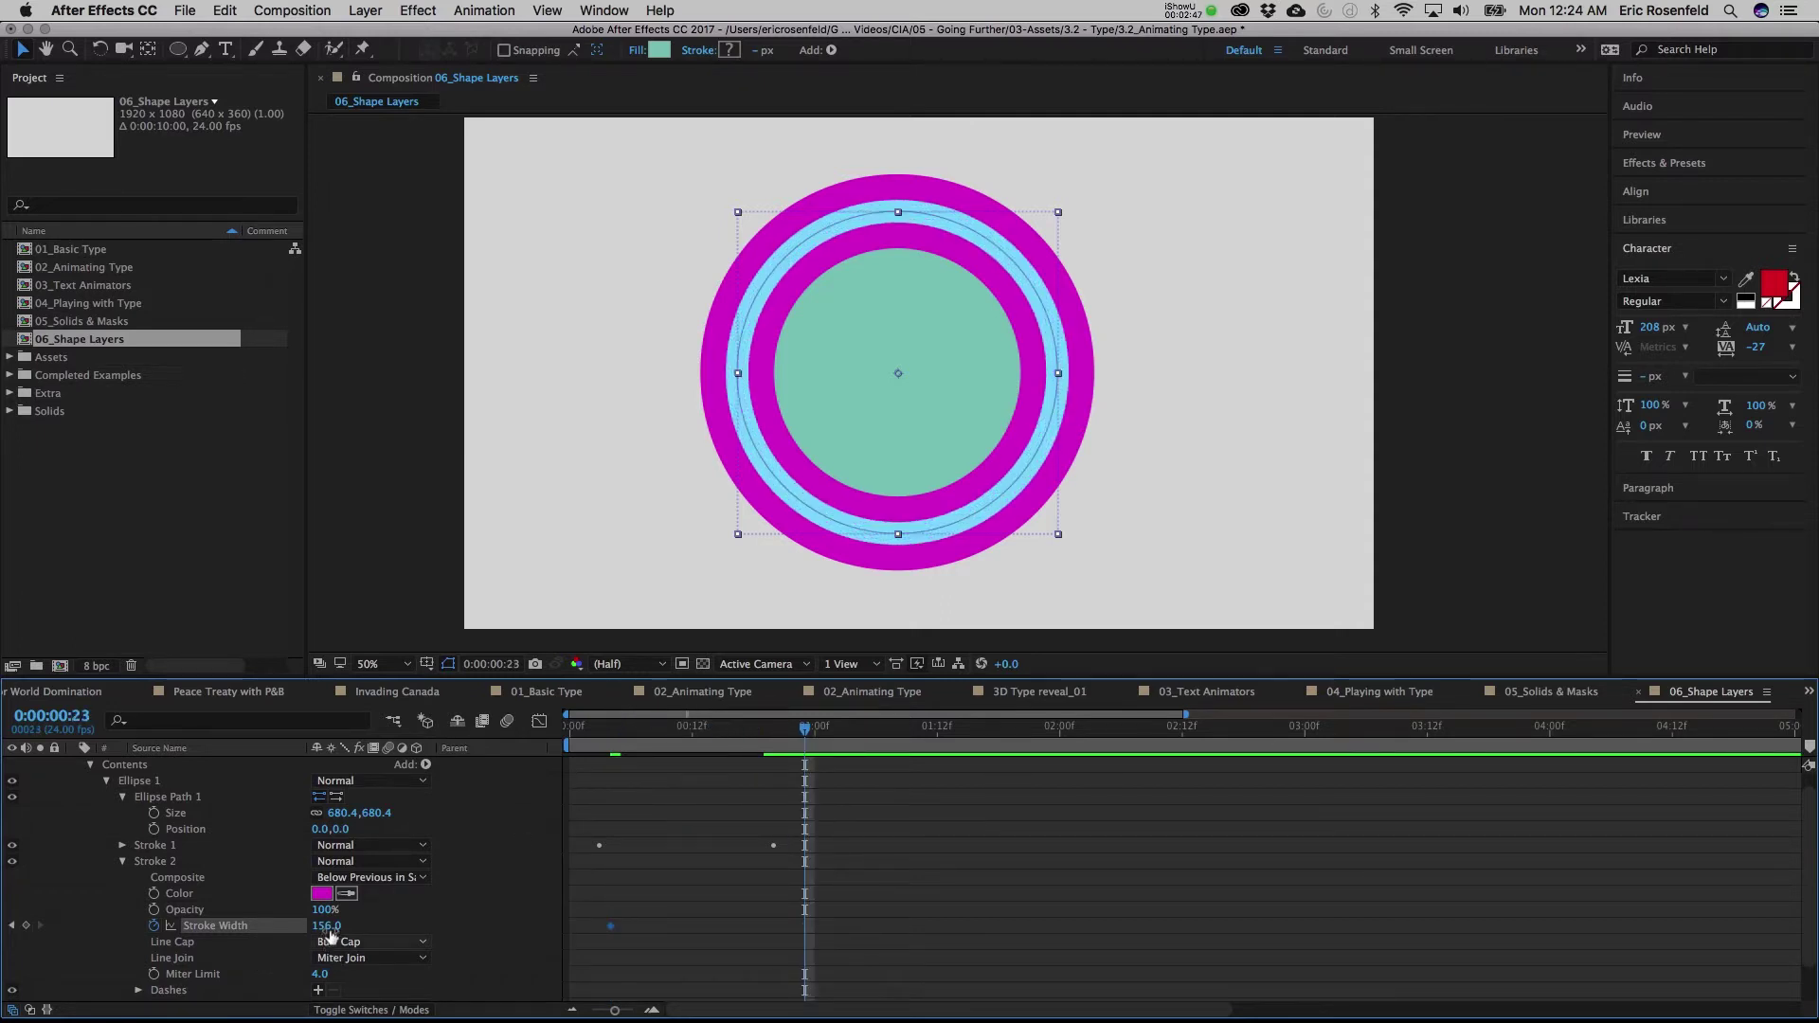
mouse_move(330, 935)
left_mouse_down()
mouse_move(355, 935)
mouse_move(289, 935)
left_mouse_up()
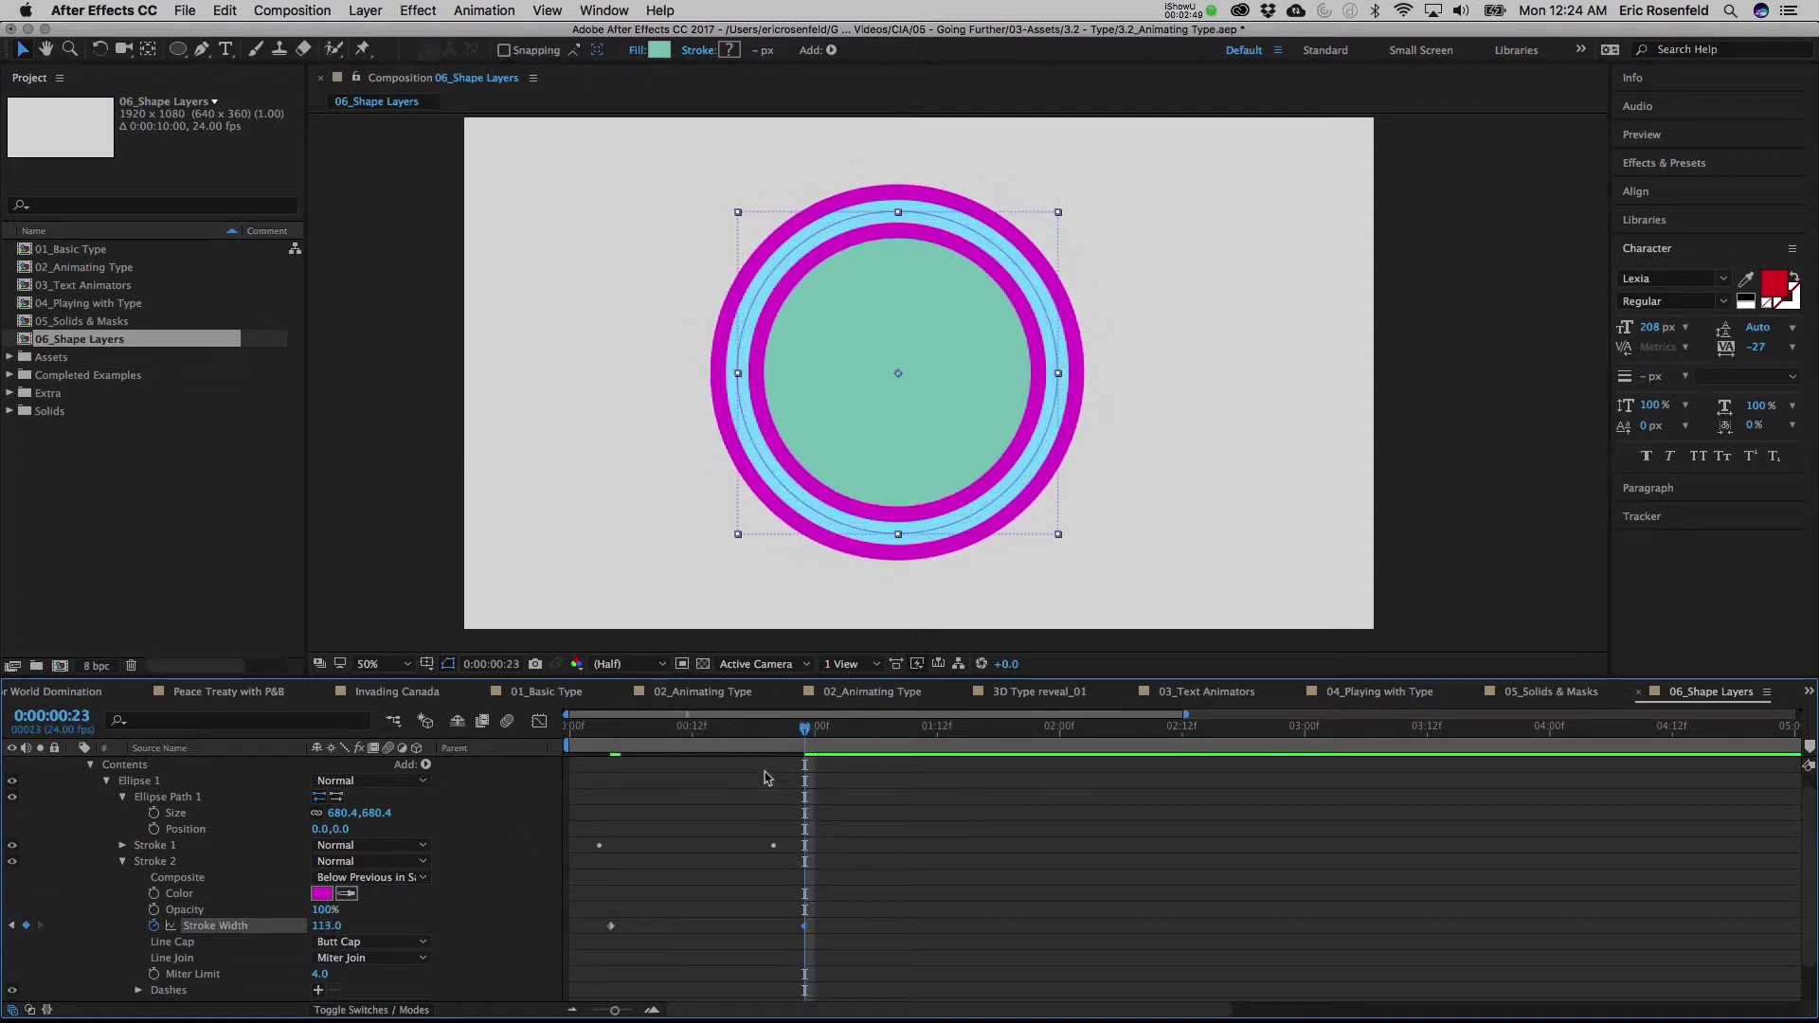
Set Stroke 2's Stroke Width keyframe at frame 4 to 0
left_click_drag(805, 727, 610, 728)
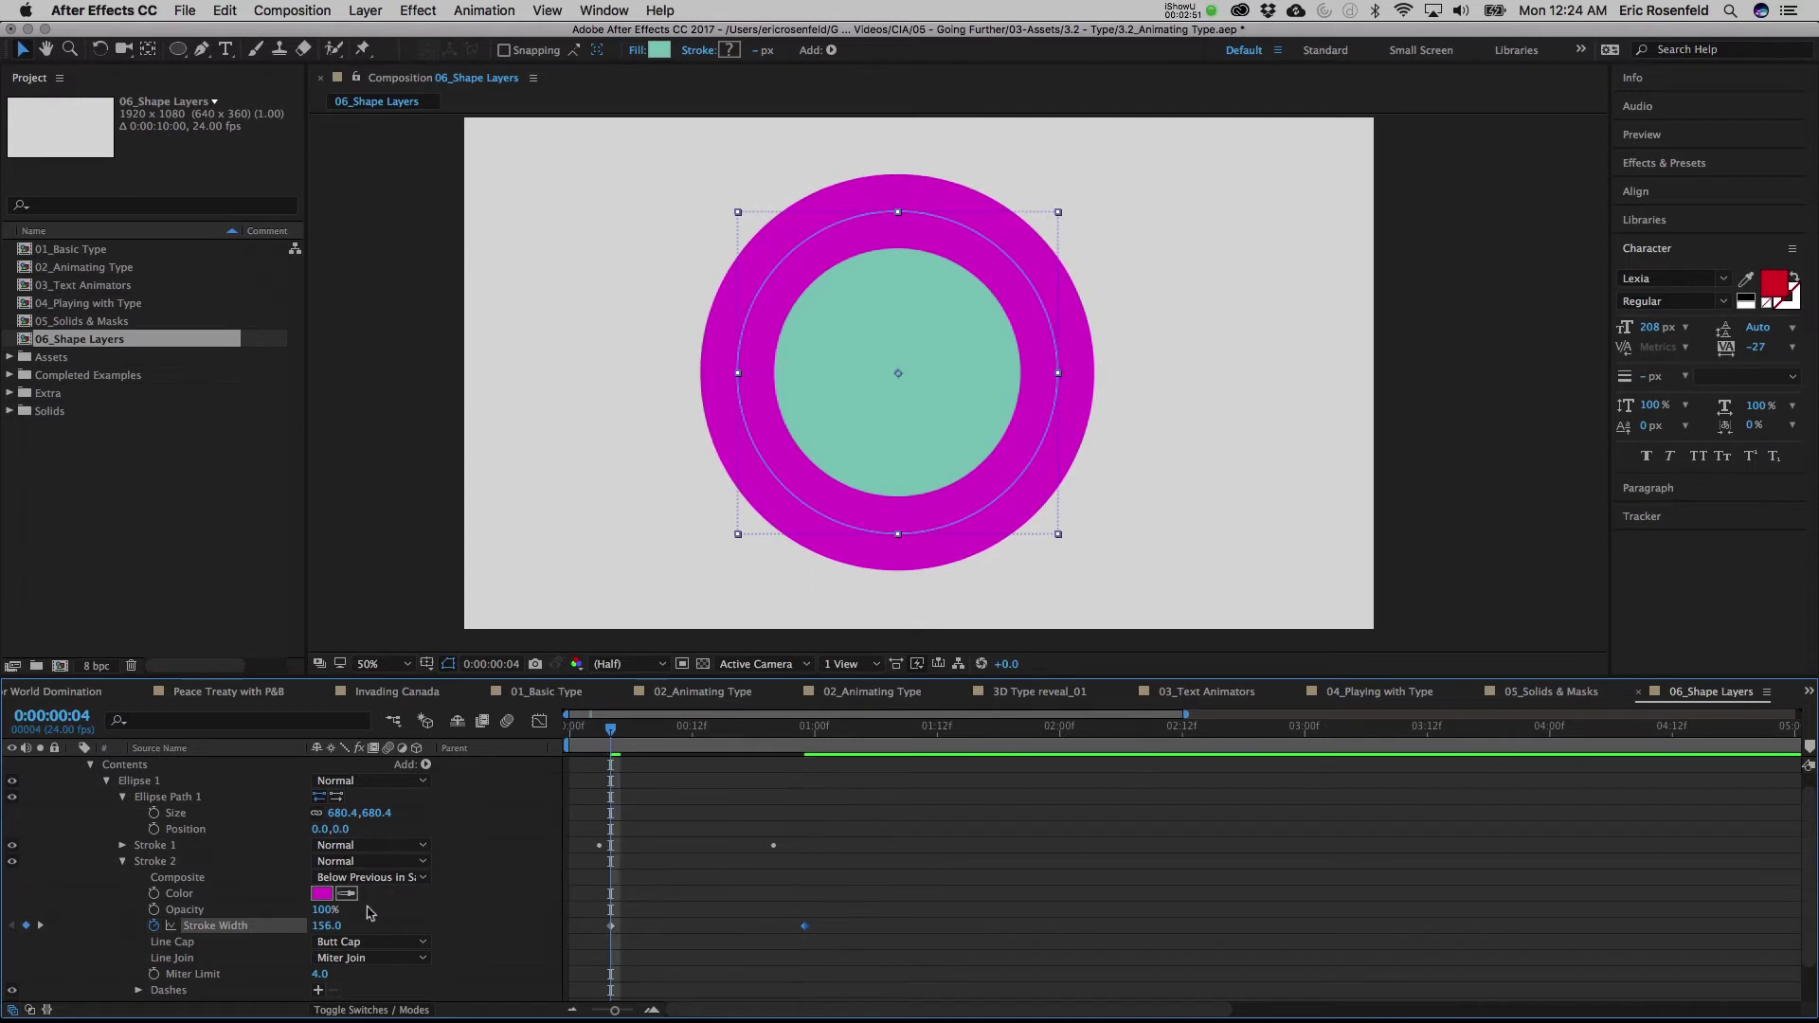
left_click_drag(320, 926, 188, 926)
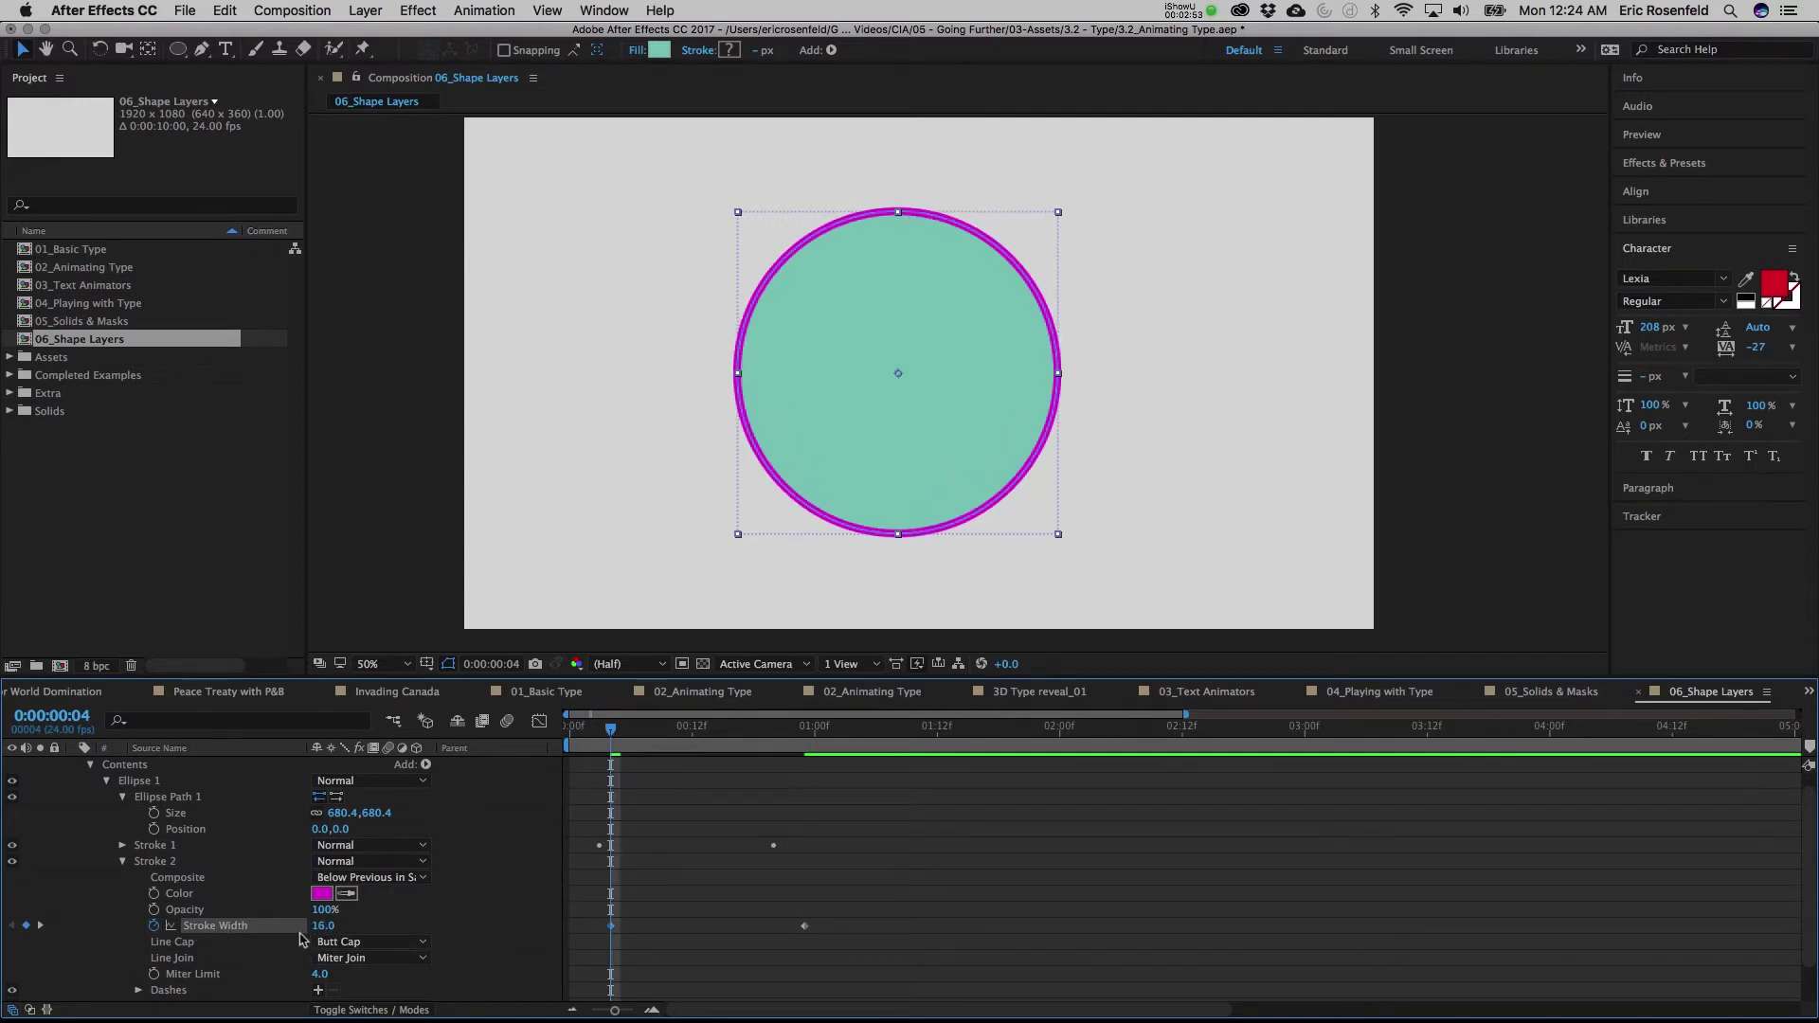
left_click(322, 925)
type("0")
key("Return")
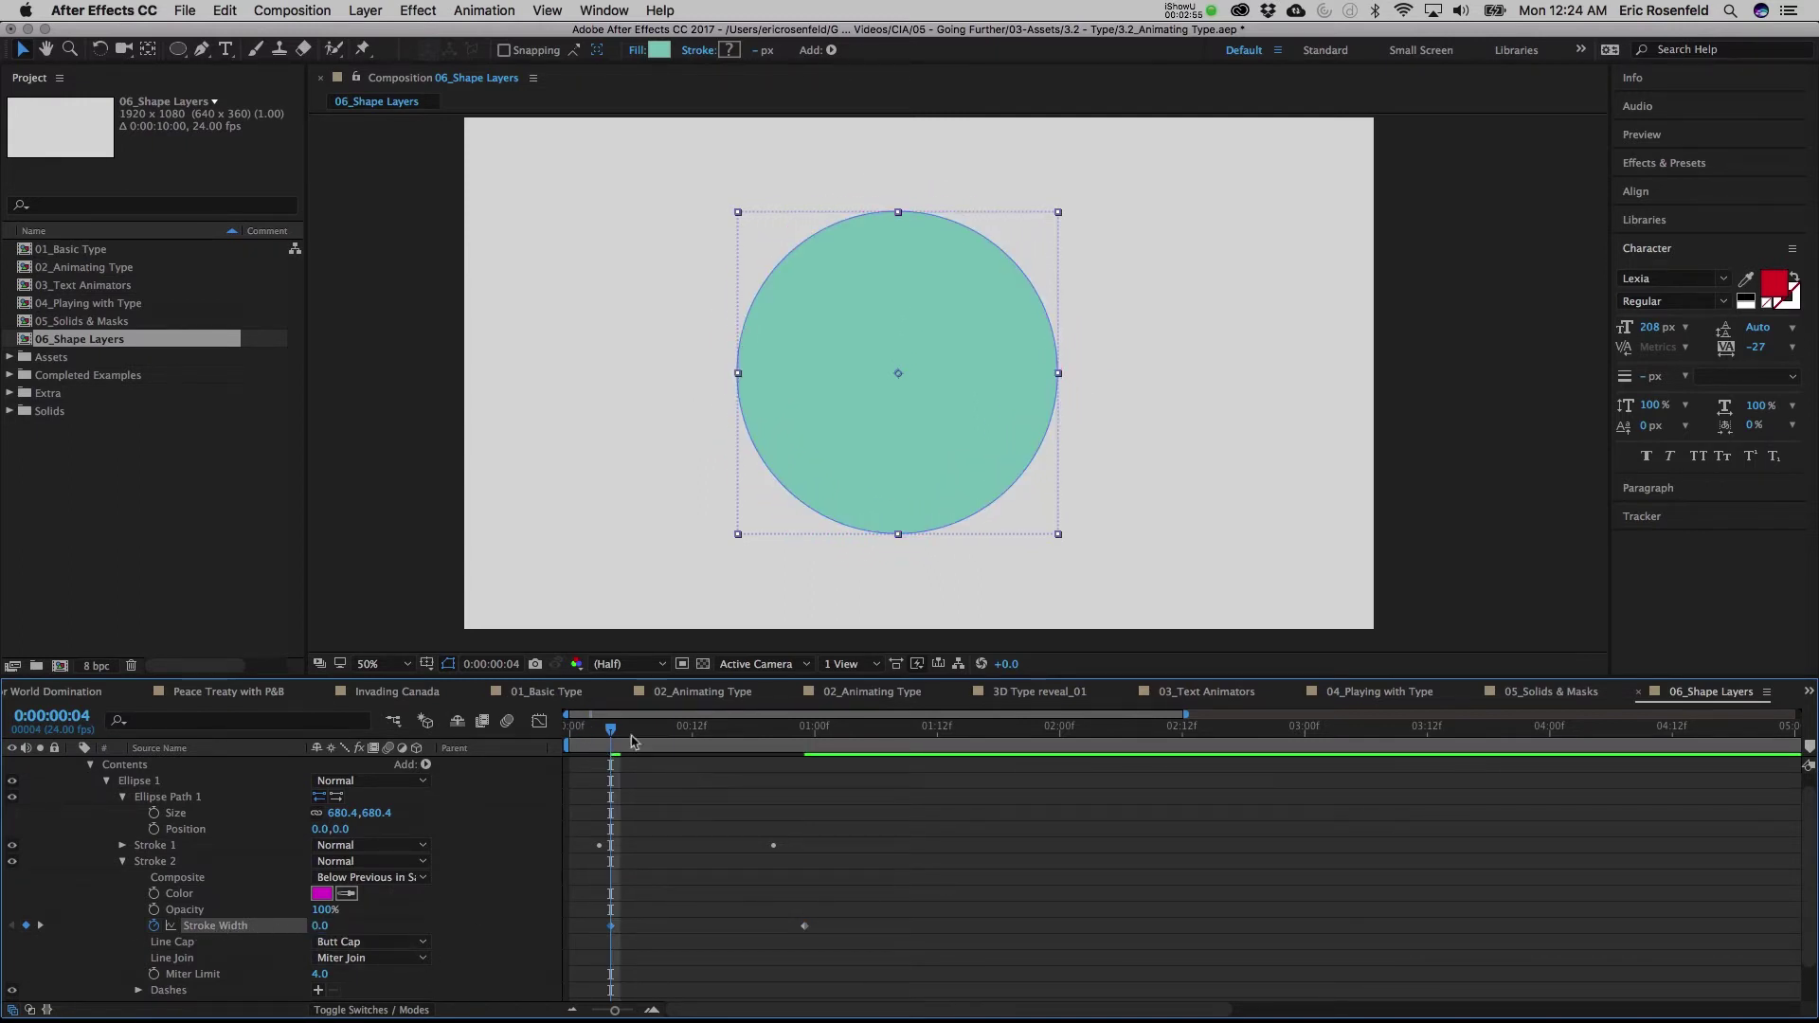
Scrub through the two growing strokes, preview the animation from near the start and stop at frame 14
mouse_move(612, 730)
left_mouse_down()
mouse_move(569, 737)
mouse_move(879, 754)
mouse_move(580, 781)
mouse_move(858, 785)
mouse_move(583, 800)
mouse_move(717, 797)
left_mouse_up()
key("space")
left_click(589, 735)
key("space")
key("alt+]")
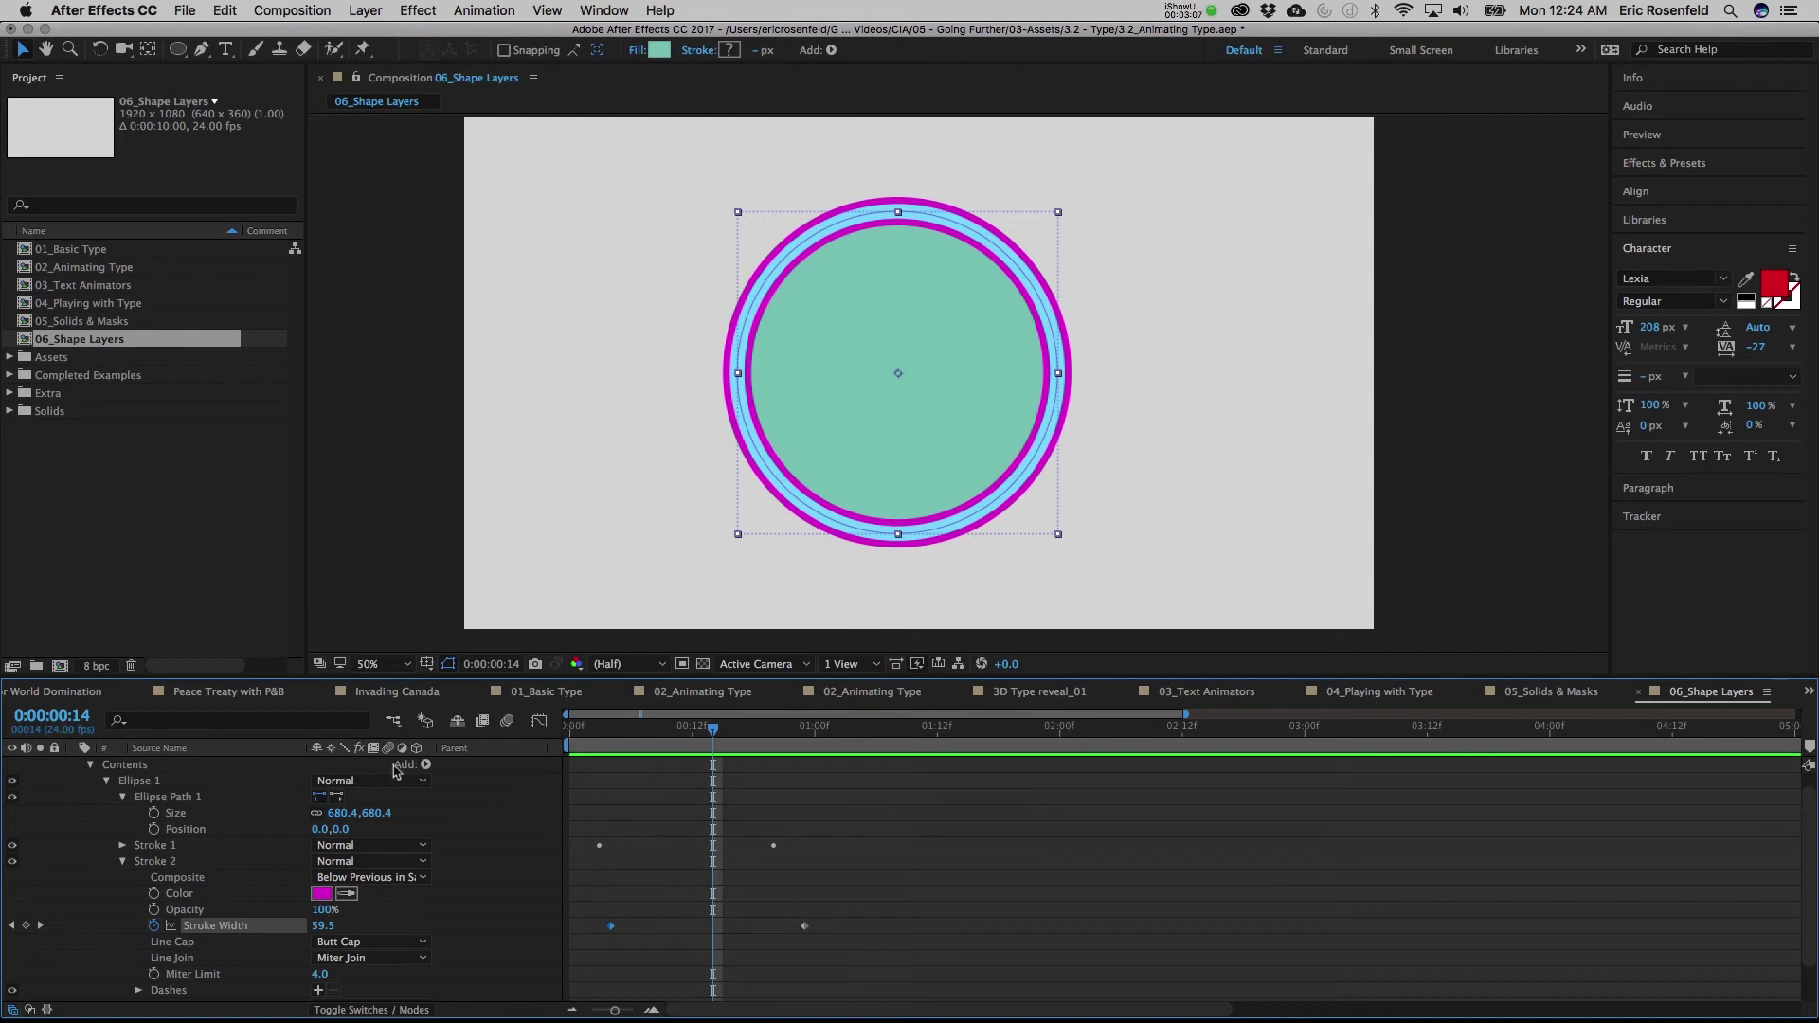